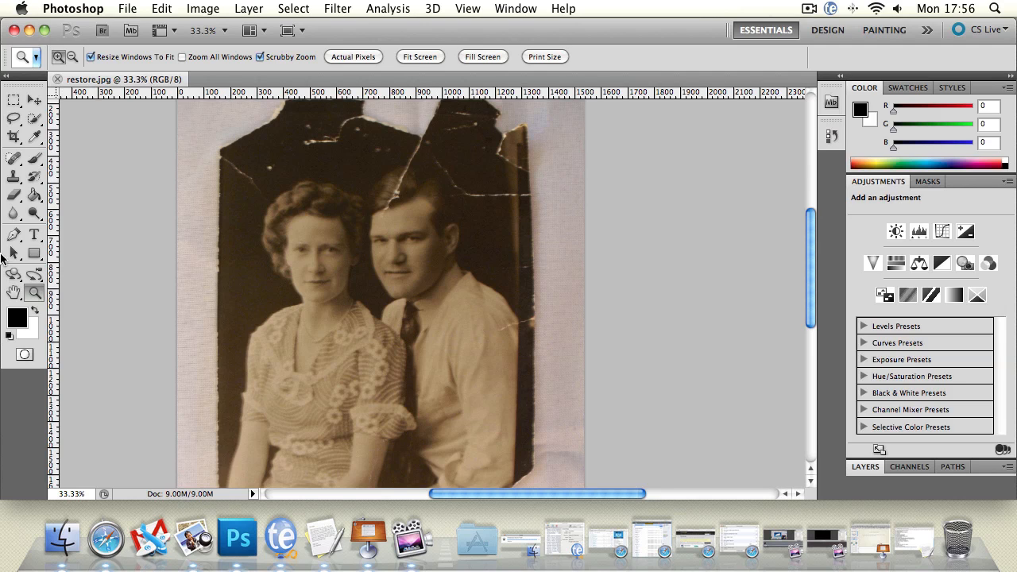
Select the pale background around the torn photo with the Magic Wand and add the missed edge specks using the Rectangular Marquee.
left_click(479, 303, "alt")
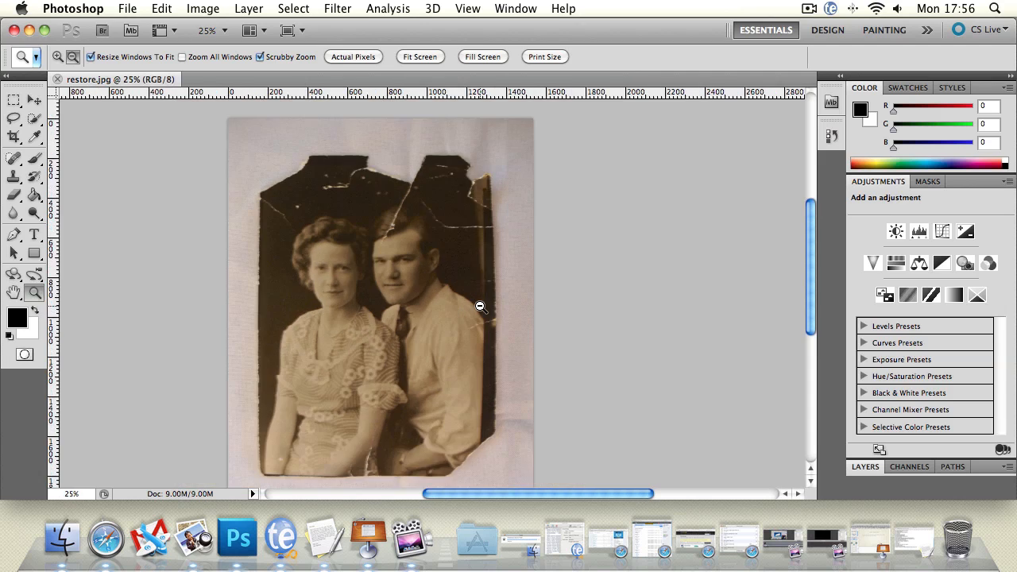
left_click(478, 303, "alt")
left_click(463, 317)
left_click(451, 265, "alt")
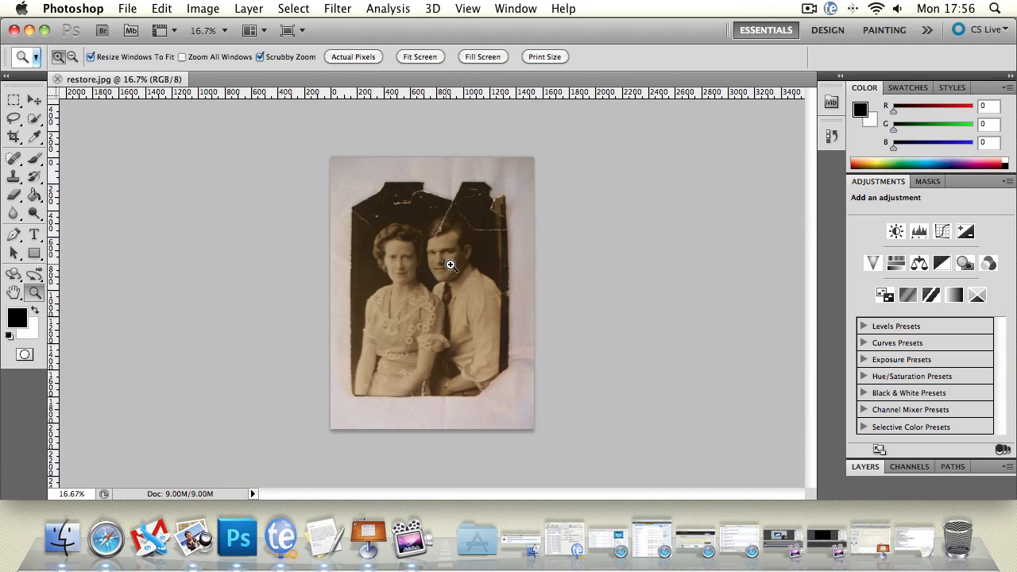
left_click_drag(35, 118, 72, 128)
left_click(404, 176)
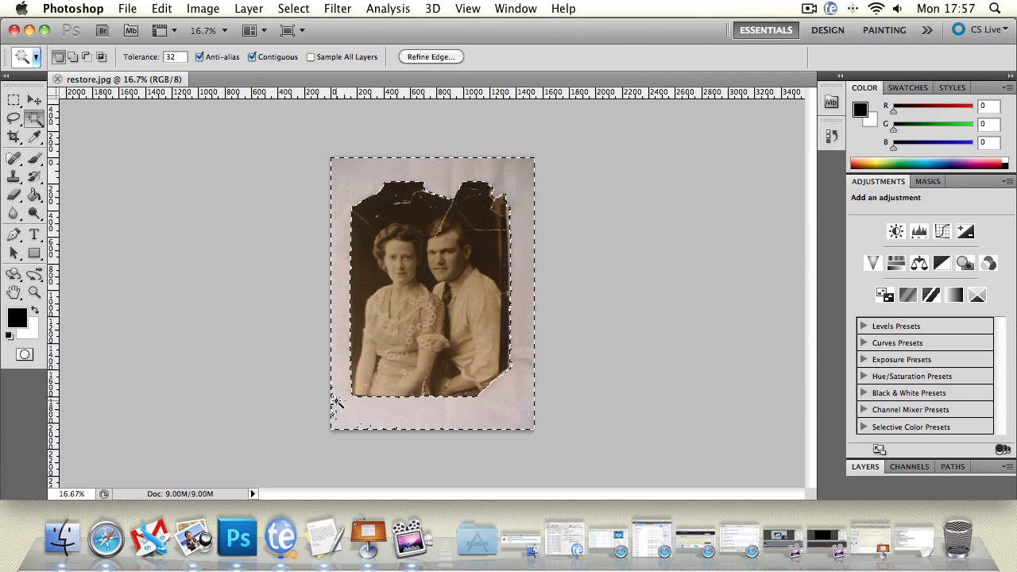
left_click(9, 100)
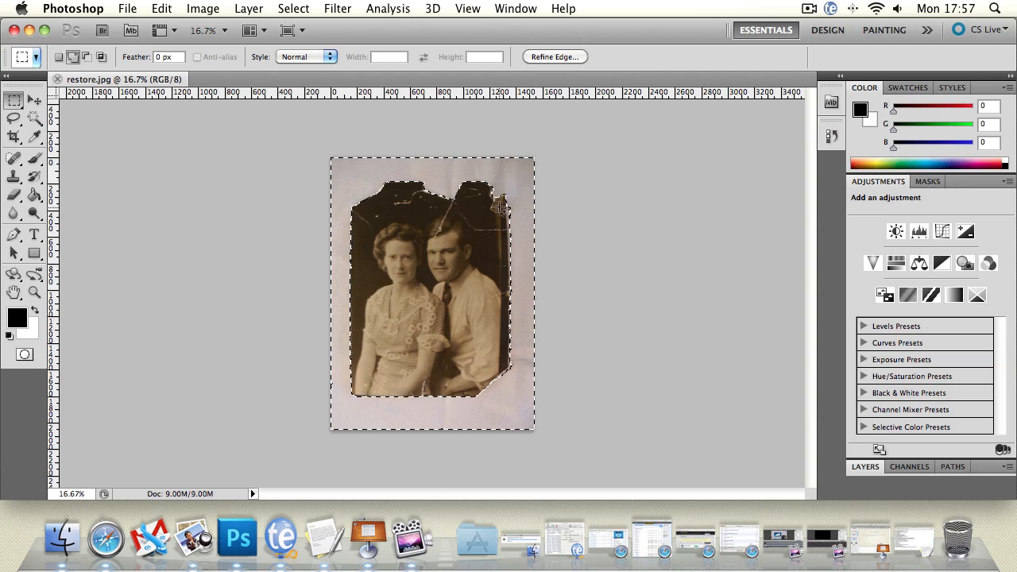
key("shift")
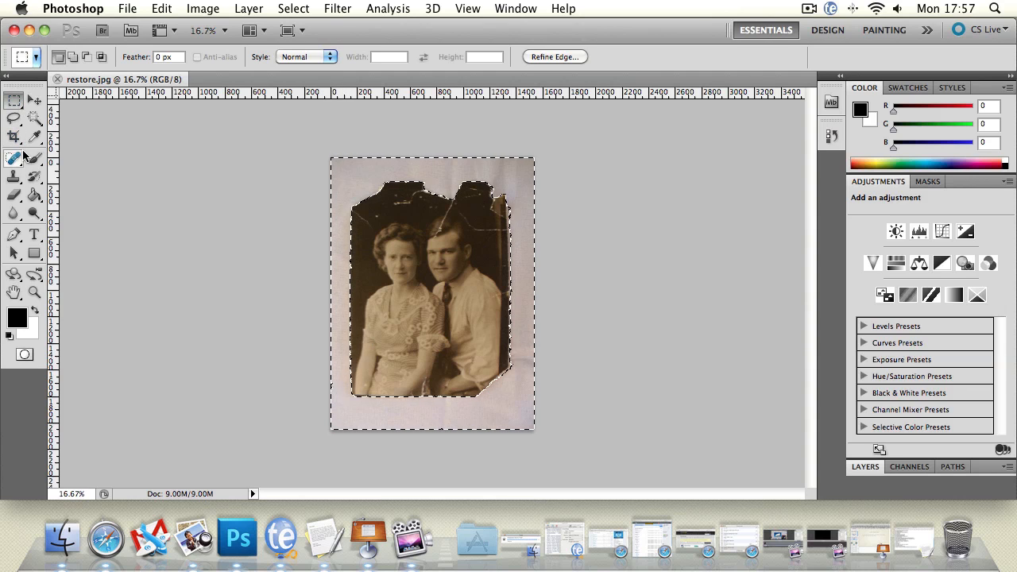
Examine the Eraser tool's brush presets, mode, opacity and flow options.
left_click(14, 195)
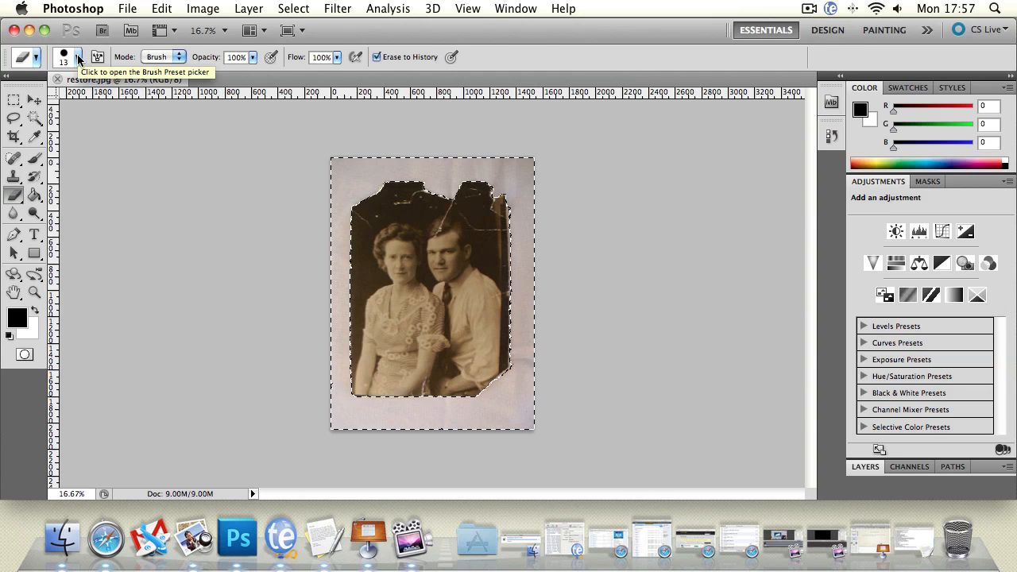
left_click(78, 59)
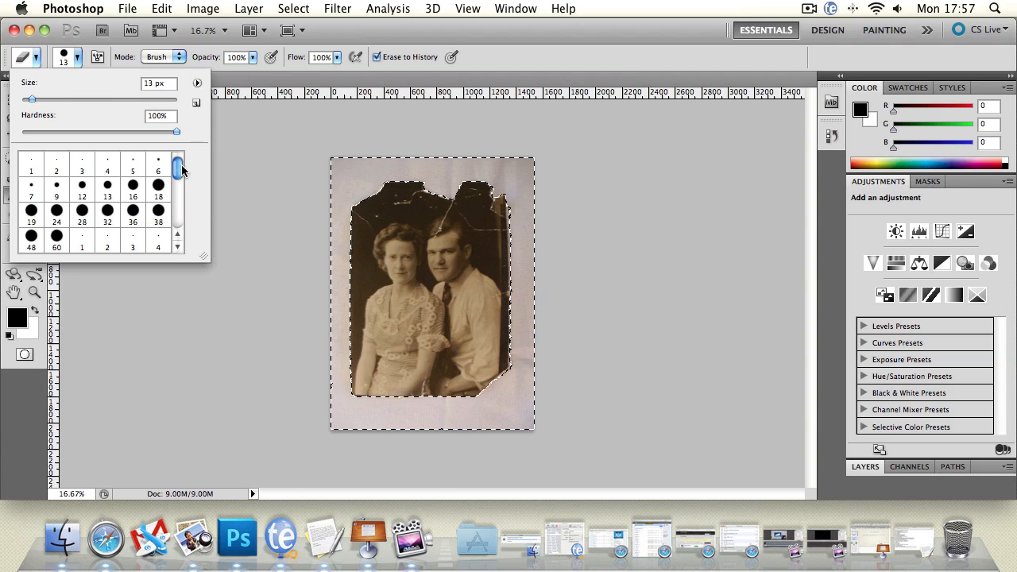
mouse_move(181, 166)
left_mouse_down()
mouse_move(193, 249)
mouse_move(129, 120)
left_mouse_up()
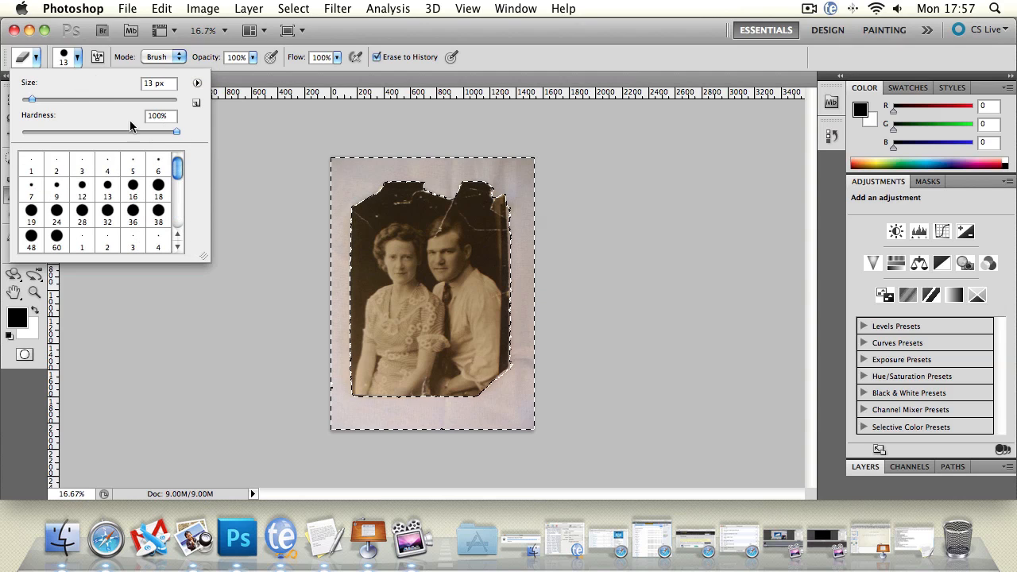
left_click(157, 57)
left_click(228, 58)
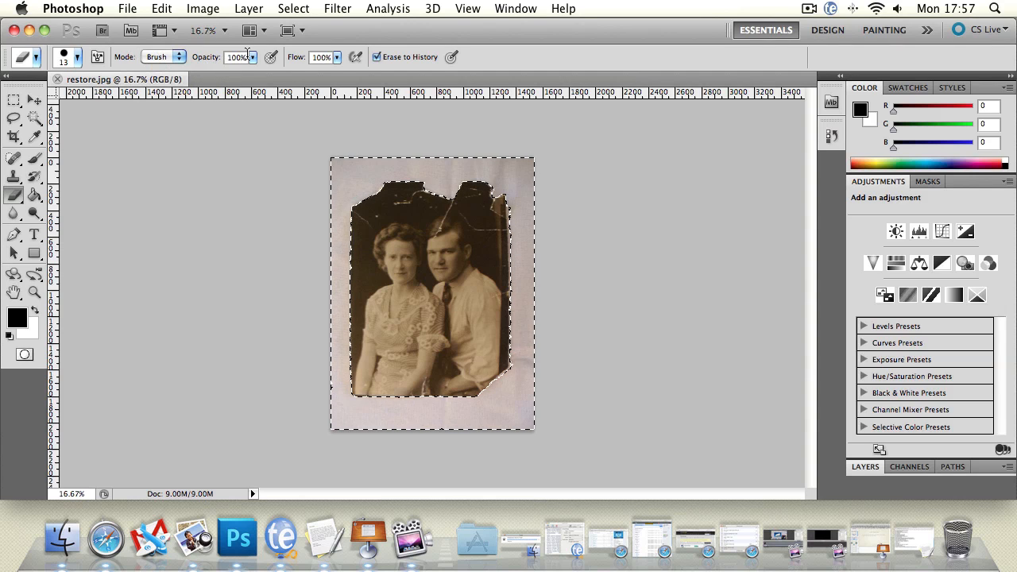
left_click(252, 57)
left_click(337, 58)
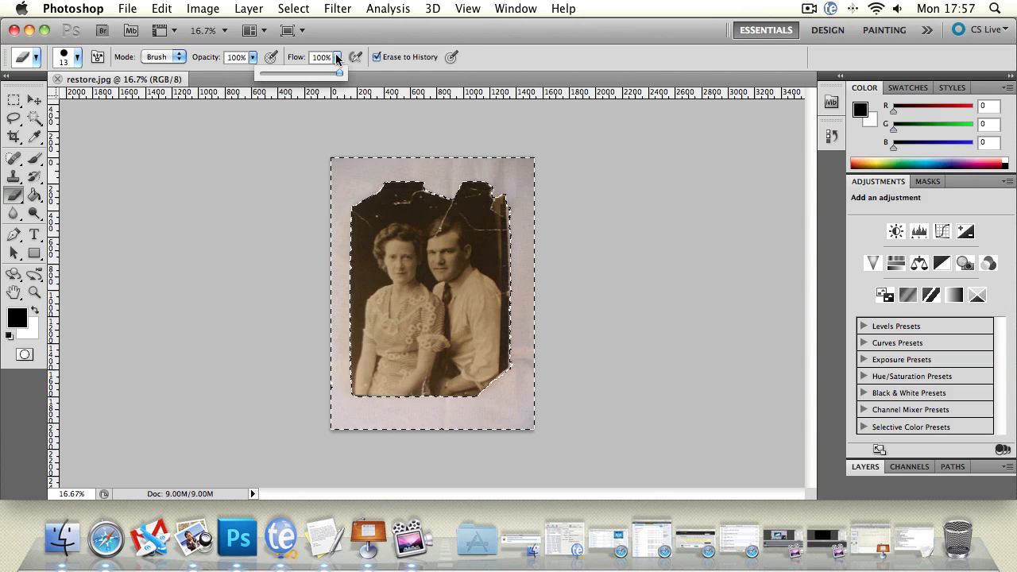
left_click(504, 54)
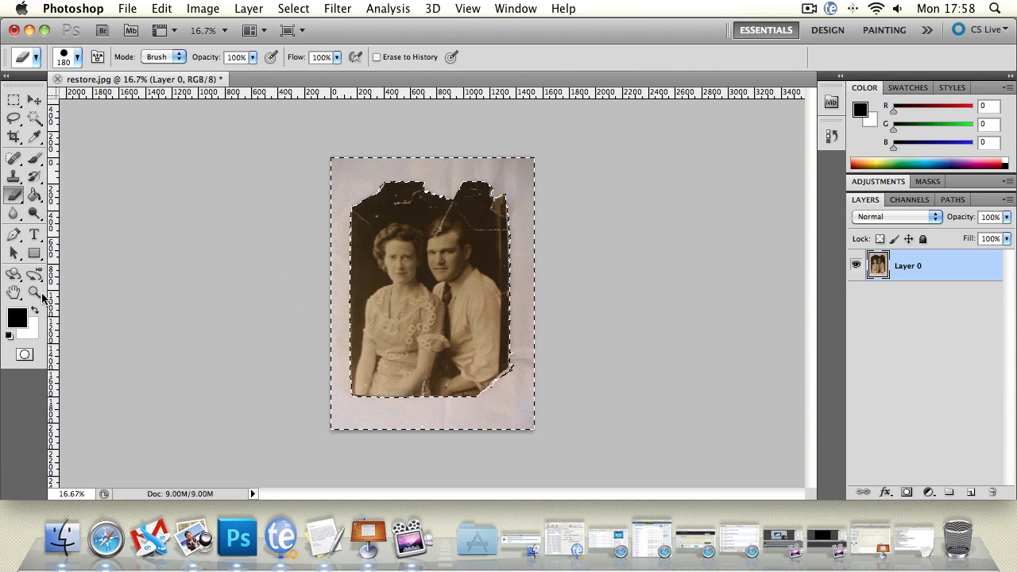
Erase one test spot from the background near the photo's upper-left corner with the hard round 180 px Eraser, after checking the history.
double_click(35, 294)
key("space")
left_click_drag(277, 221, 408, 395)
left_click_drag(374, 318, 475, 426)
left_click_drag(392, 299, 342, 151)
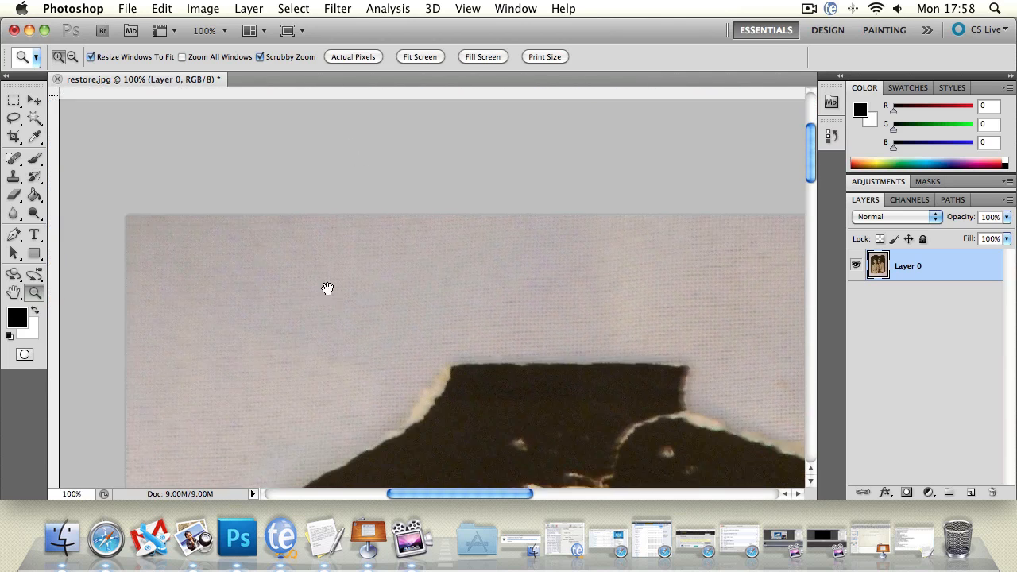
left_click_drag(327, 289, 322, 199)
left_click(15, 194)
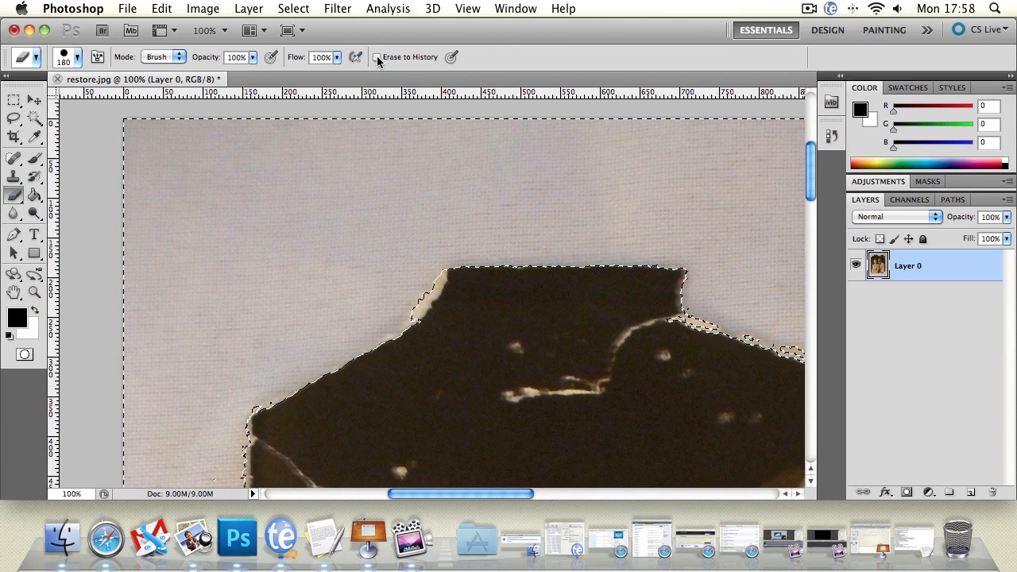
left_click(832, 136)
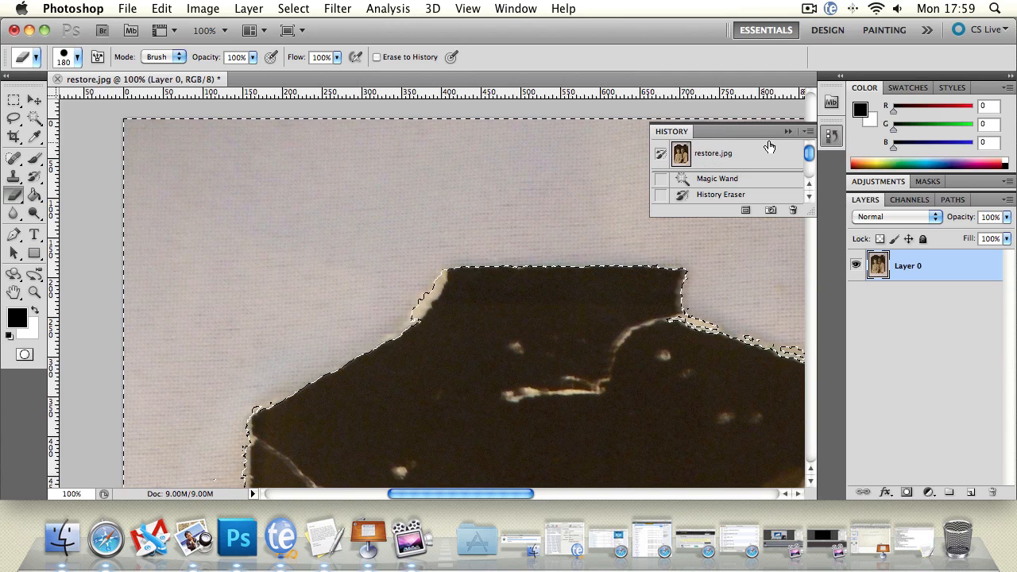
left_click(783, 132)
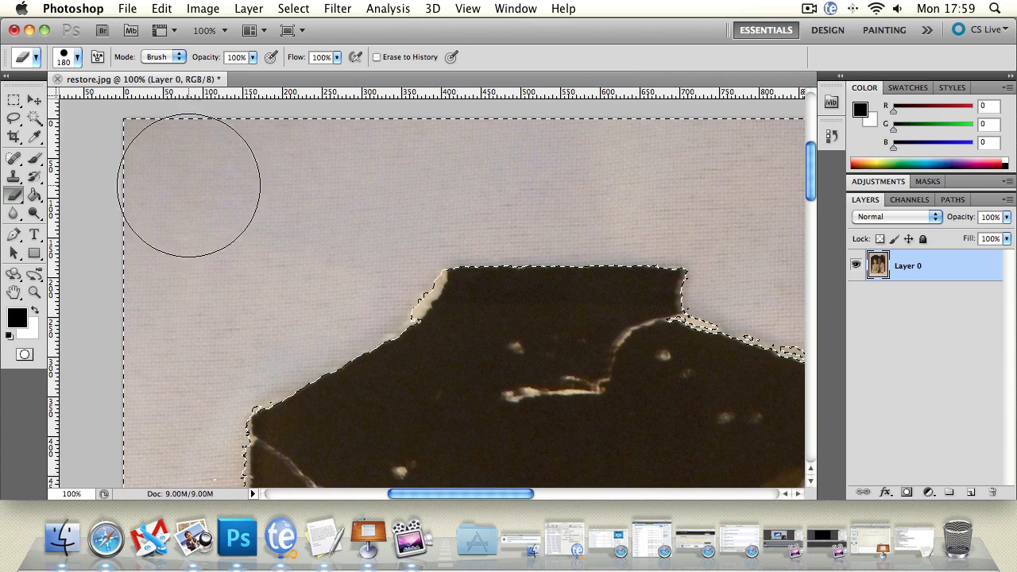
left_click(224, 230)
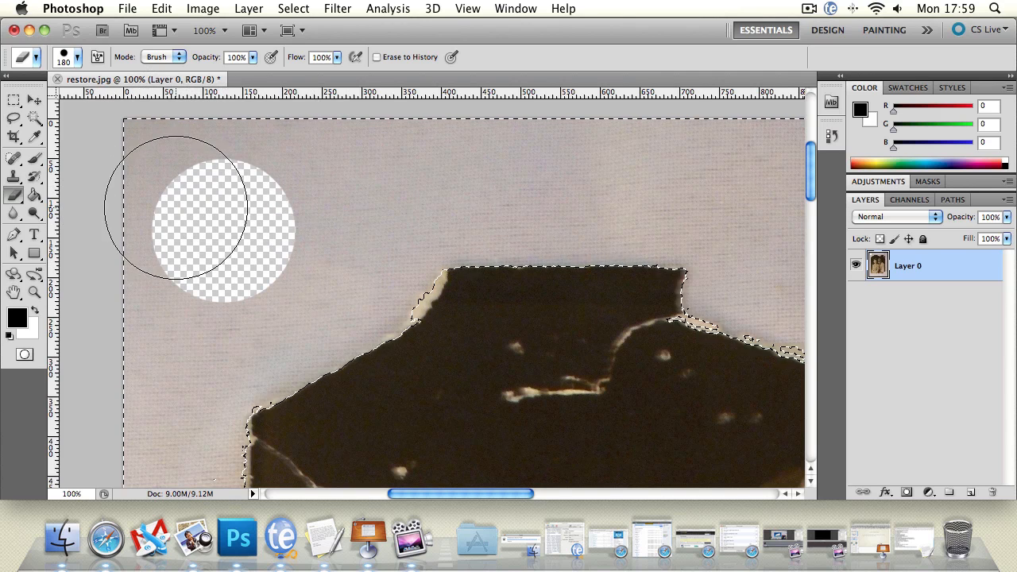
Set the Eraser's hardness to 0% and erase a soft-edged test spot beside the first one.
left_click(77, 57)
left_click_drag(72, 131, 20, 135)
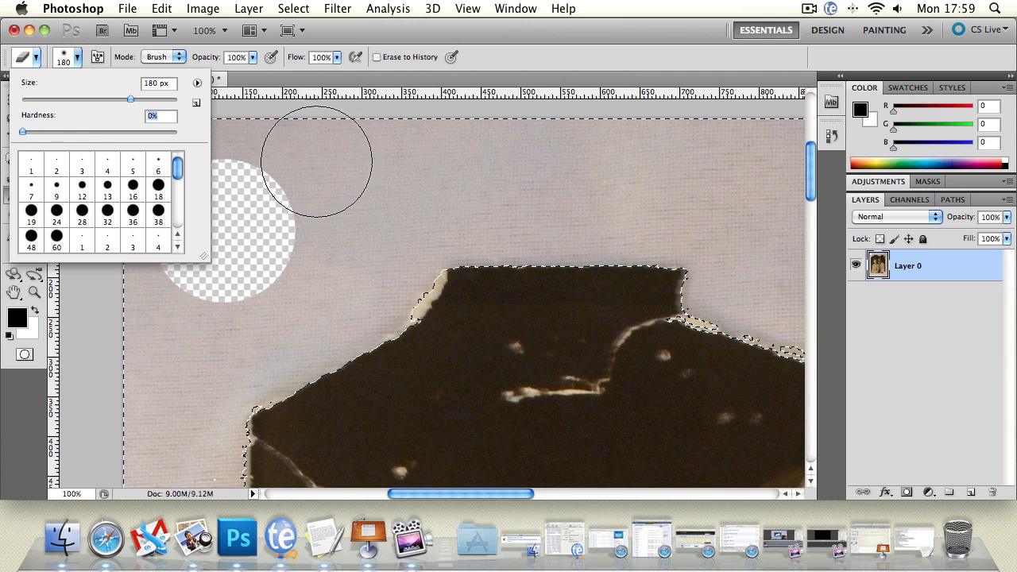
left_click(375, 195)
left_click_drag(390, 225, 386, 199)
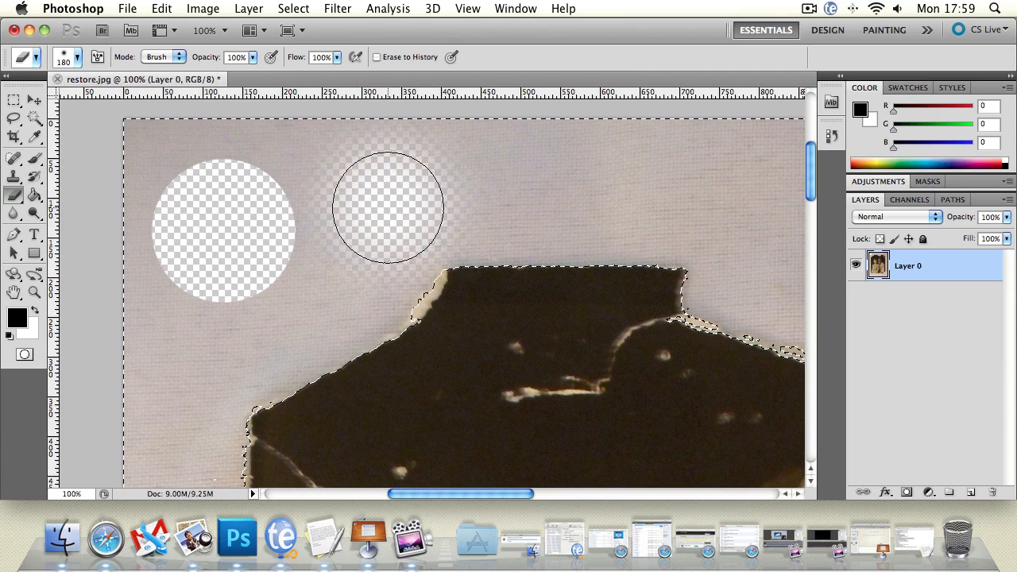
Choose the square 24 px Eraser brush and erase a small test spot in the background above the torn edge.
left_click(79, 59)
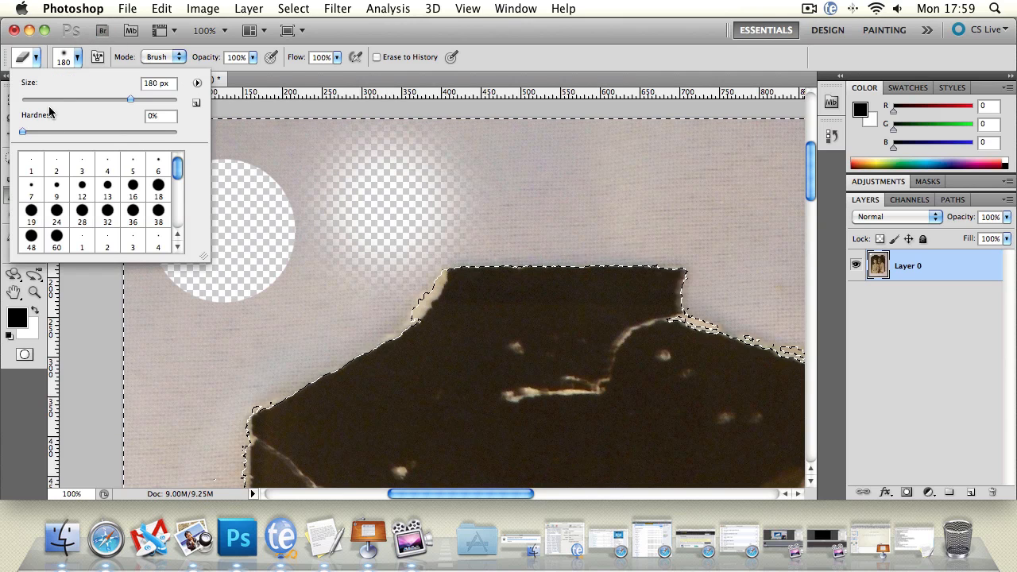
left_click_drag(67, 99, 41, 98)
left_click_drag(178, 164, 181, 235)
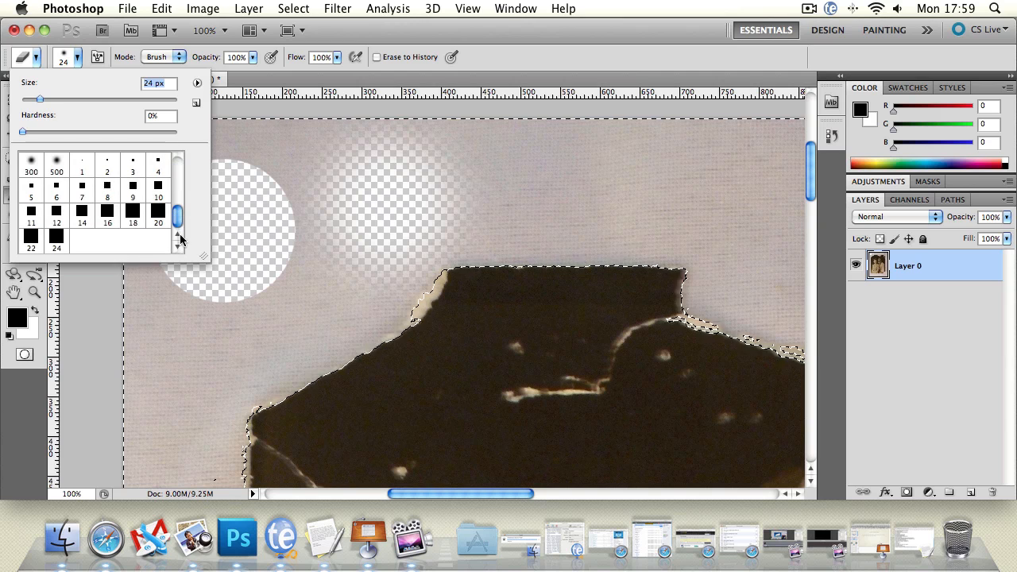
left_click(58, 238)
left_click(635, 200)
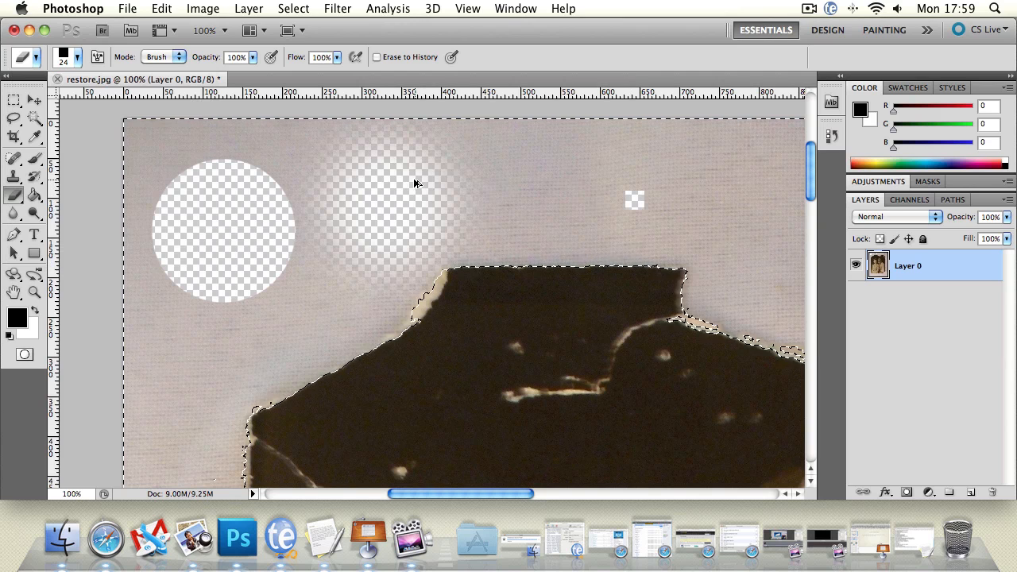
Undo all the test erasures on the background.
key("alt+super+z")
key("alt+super+z")
key("alt+super+z")
key("alt+super+z")
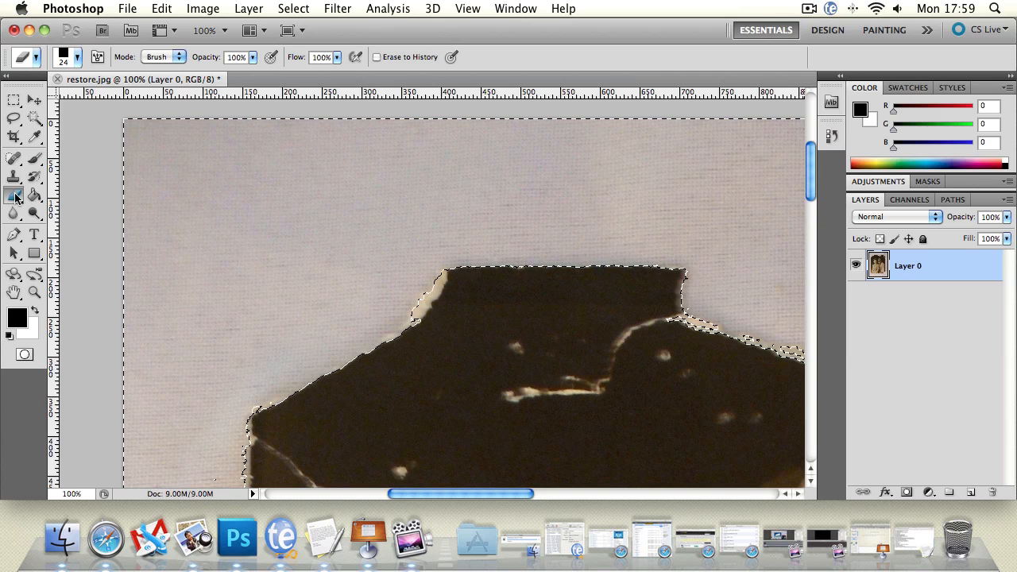
Switch the Eraser's mode to Pencil.
left_click_drag(15, 198, 55, 193)
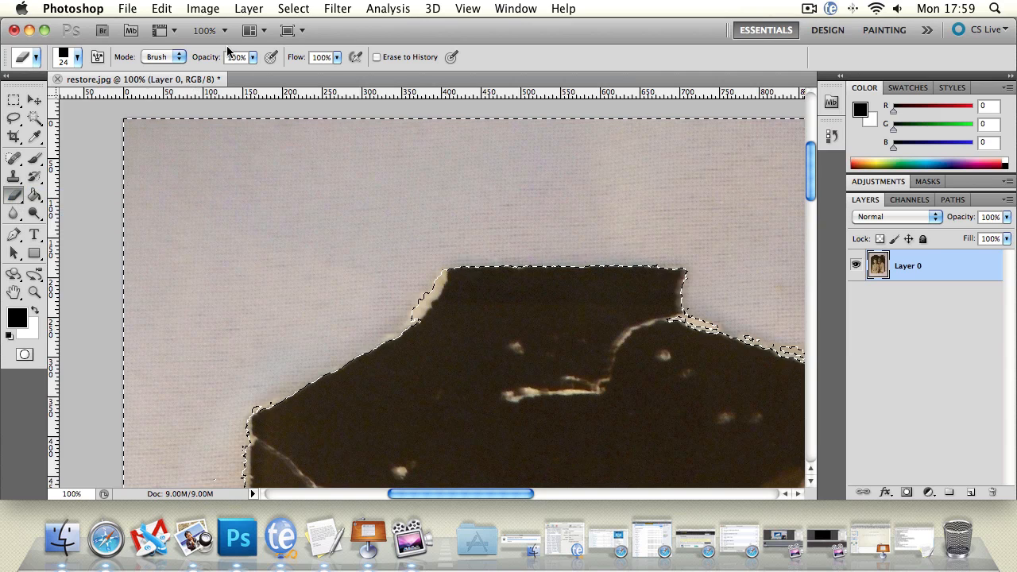
left_click(176, 57)
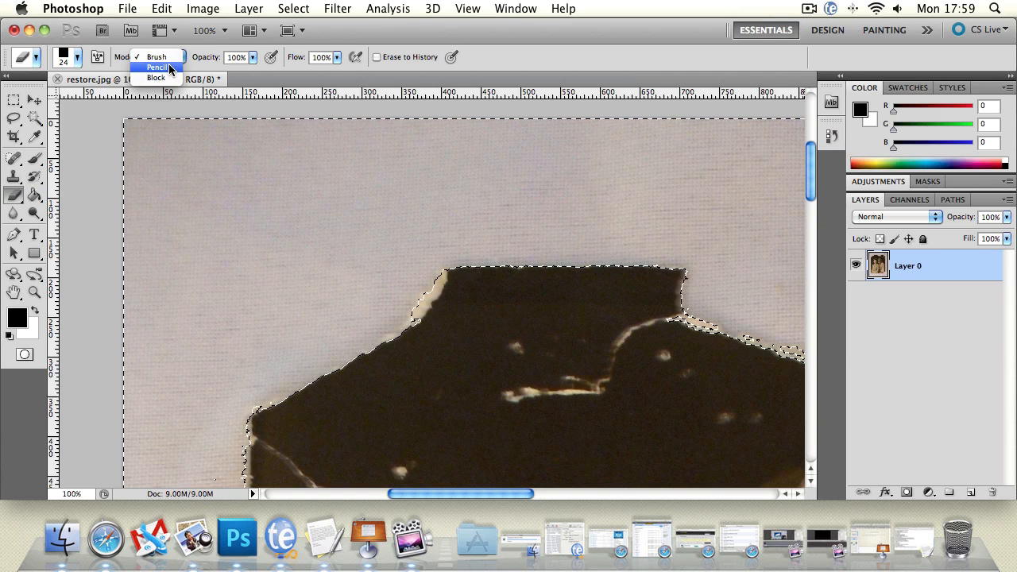
left_click(157, 67)
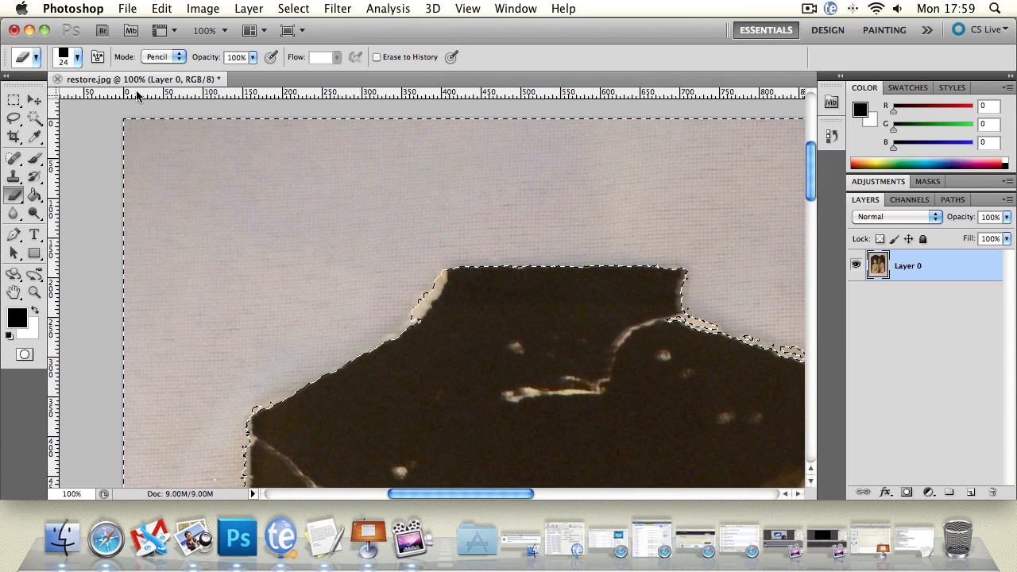
Try a hard round Eraser tip enlarged to 74 px on the background and undo the test spot.
left_click(77, 57)
left_click_drag(178, 215, 106, 164)
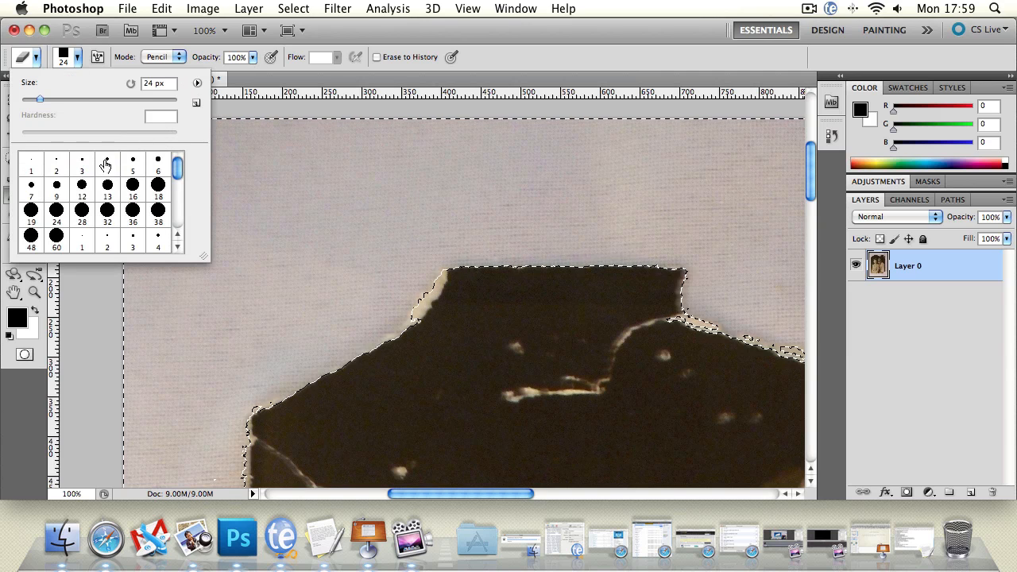
left_click(55, 215)
left_click_drag(41, 101, 61, 100)
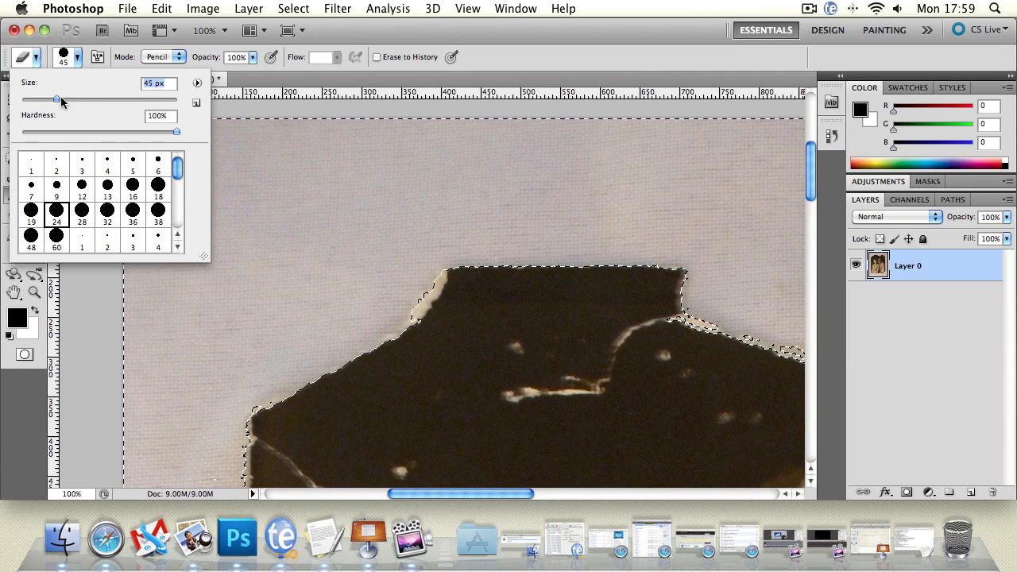
left_click(241, 201)
left_click(250, 205)
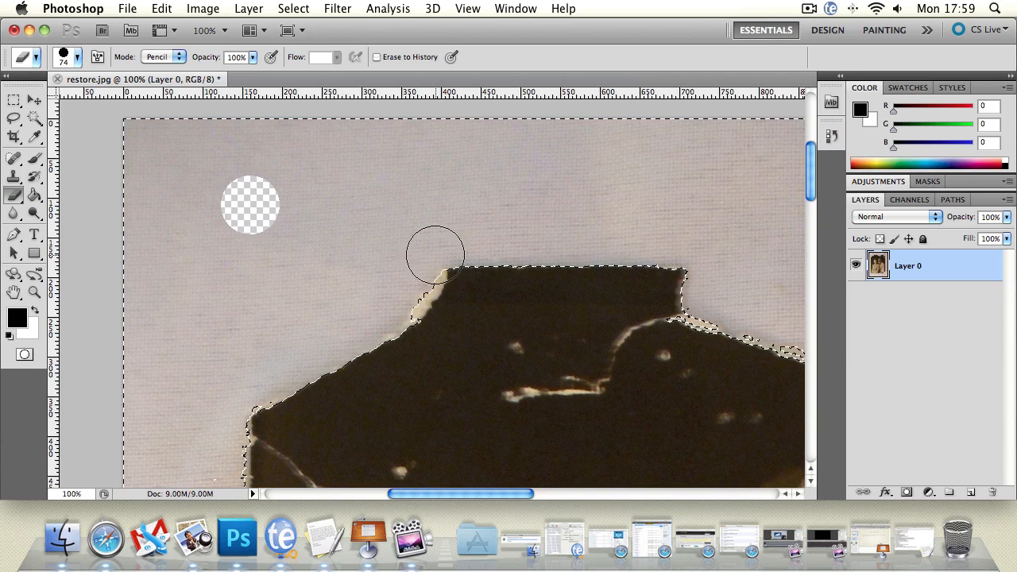
key("super+z")
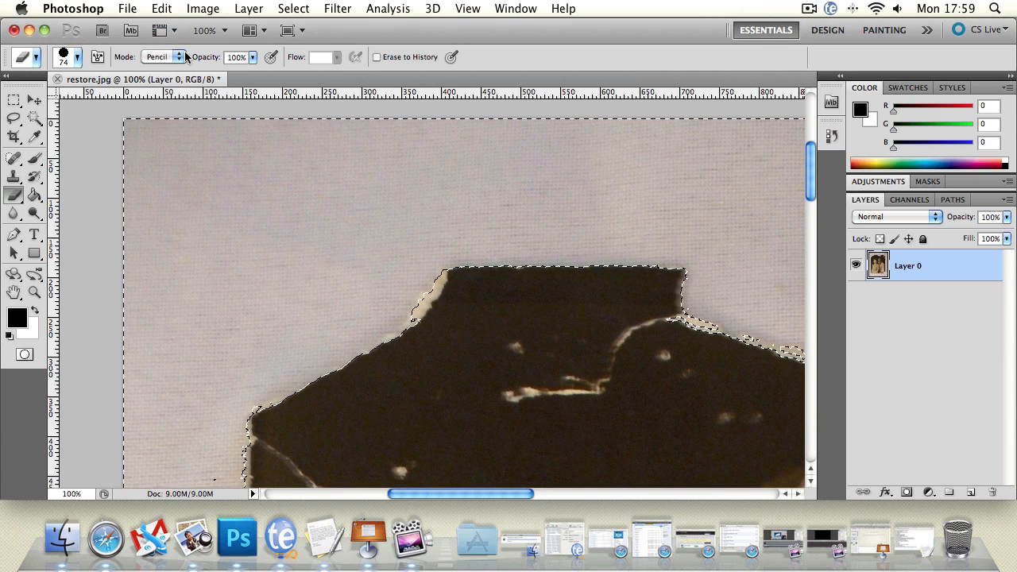
Set the Eraser's size to 442 px and erase a large test area along the image's upper edge.
left_click(77, 57)
left_click_drag(80, 97, 157, 97)
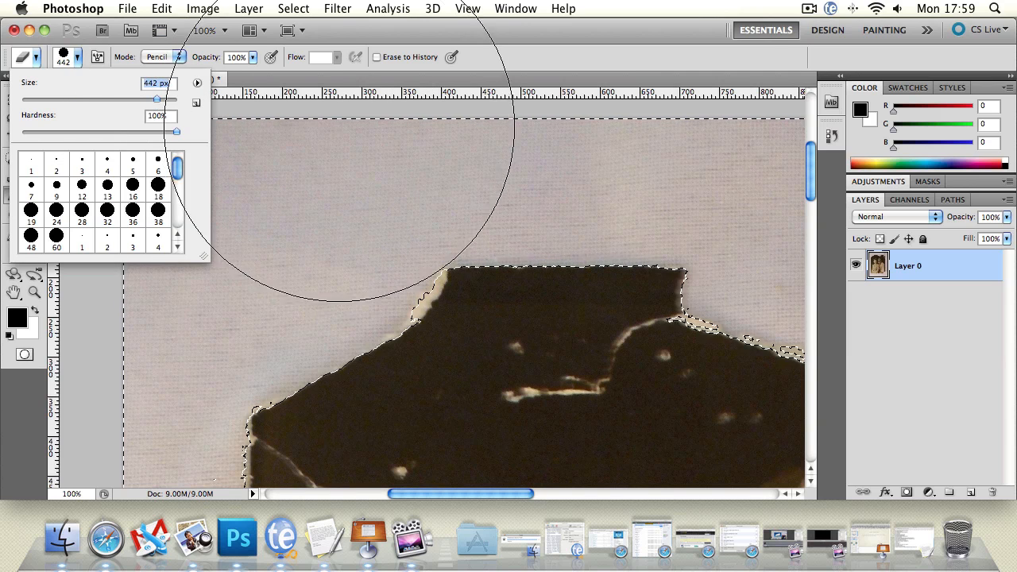
left_click(334, 121)
left_click(330, 115)
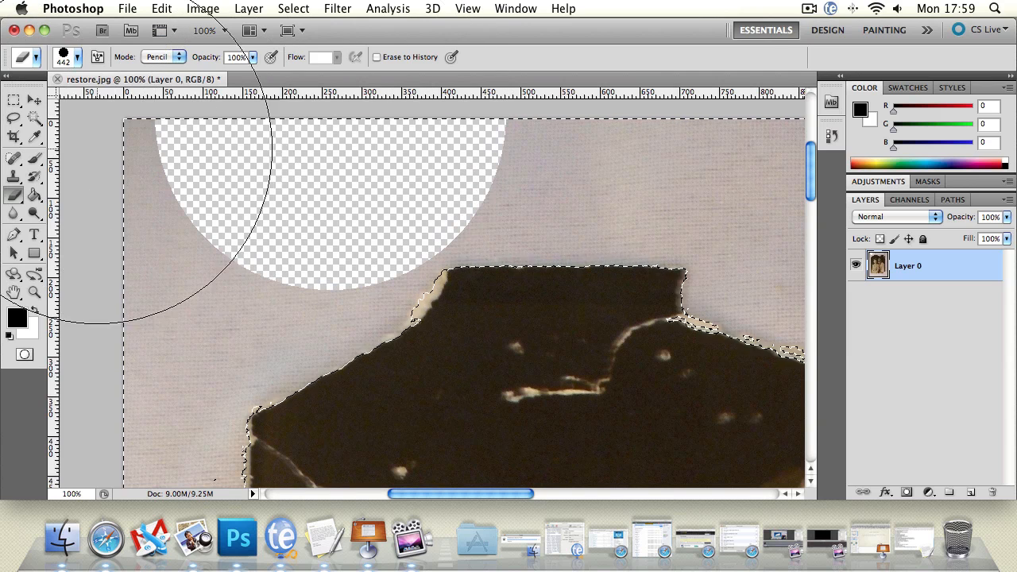
Examine the pixels along the erased area's edge at 800% magnification.
left_click(34, 292)
left_click(211, 212)
left_click(158, 221)
left_click(143, 230)
left_click(106, 268)
left_click(104, 271)
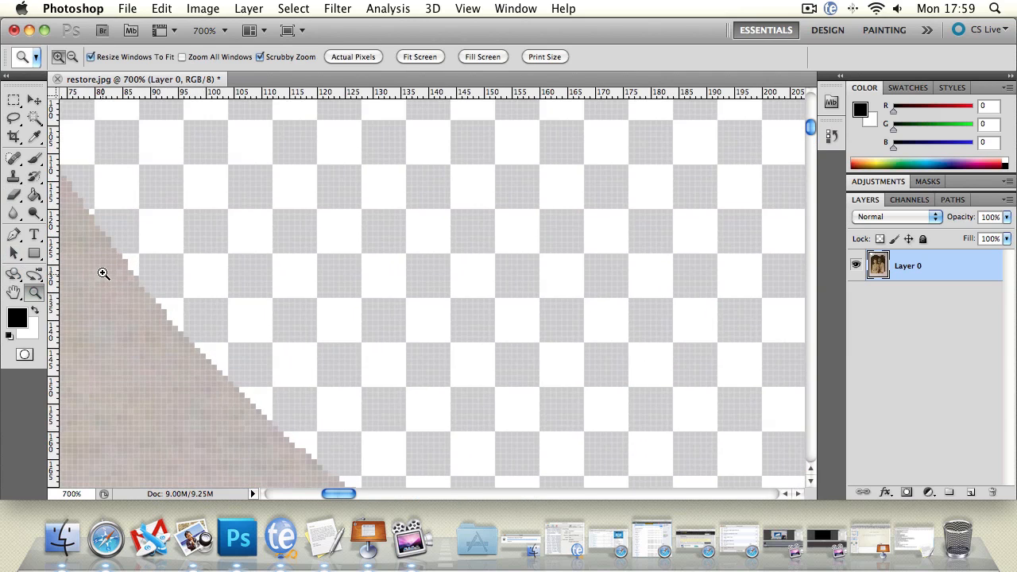
left_click(107, 270)
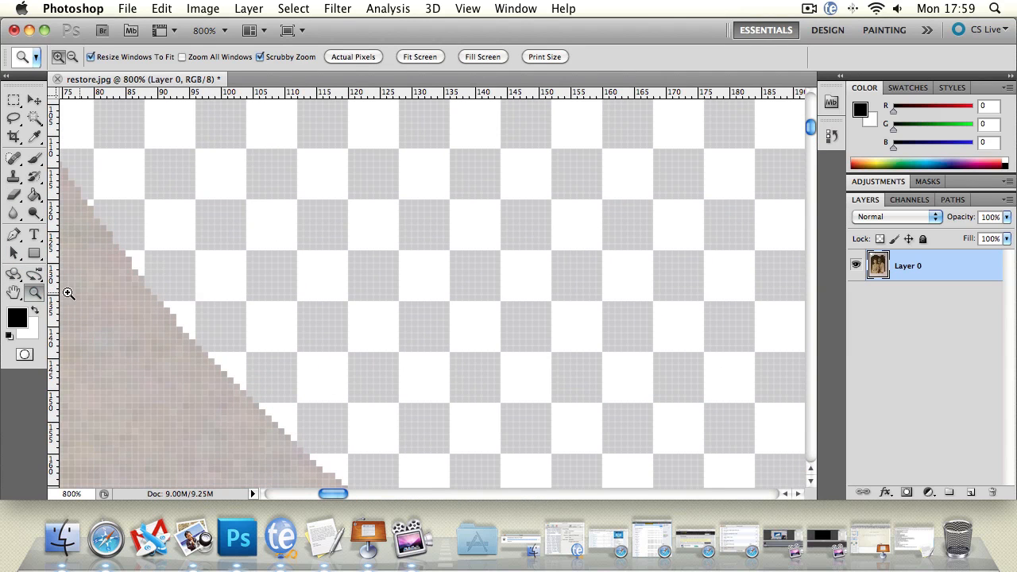
Undo the large test erasure and return to the Eraser tool.
left_click(302, 339, "alt")
left_click(301, 339, "alt")
left_click(300, 338, "alt")
left_click(301, 339, "alt")
left_click(299, 339, "alt")
left_click(300, 338, "alt")
left_click(299, 339, "alt")
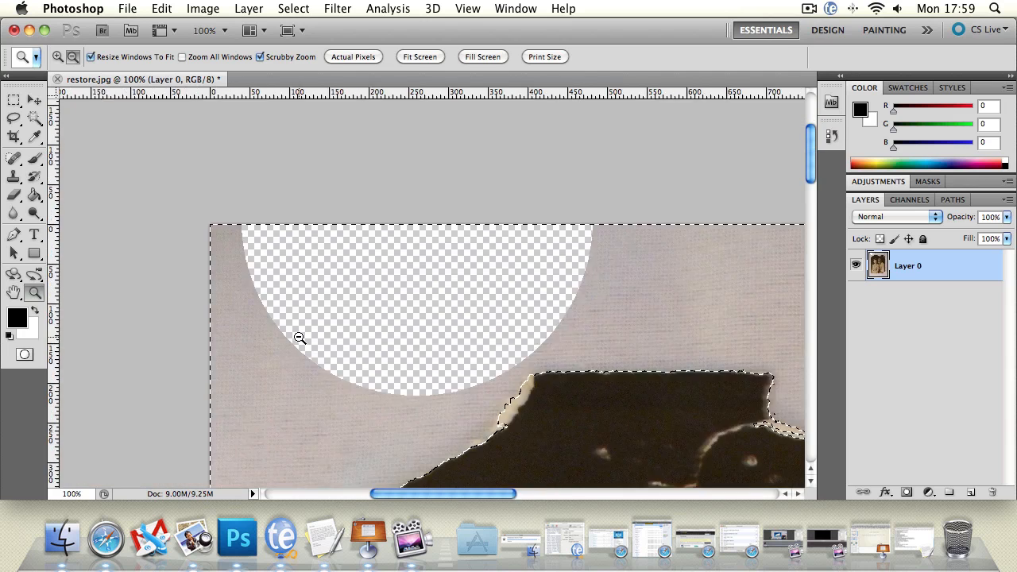
left_click(300, 340, "alt")
key("super+z")
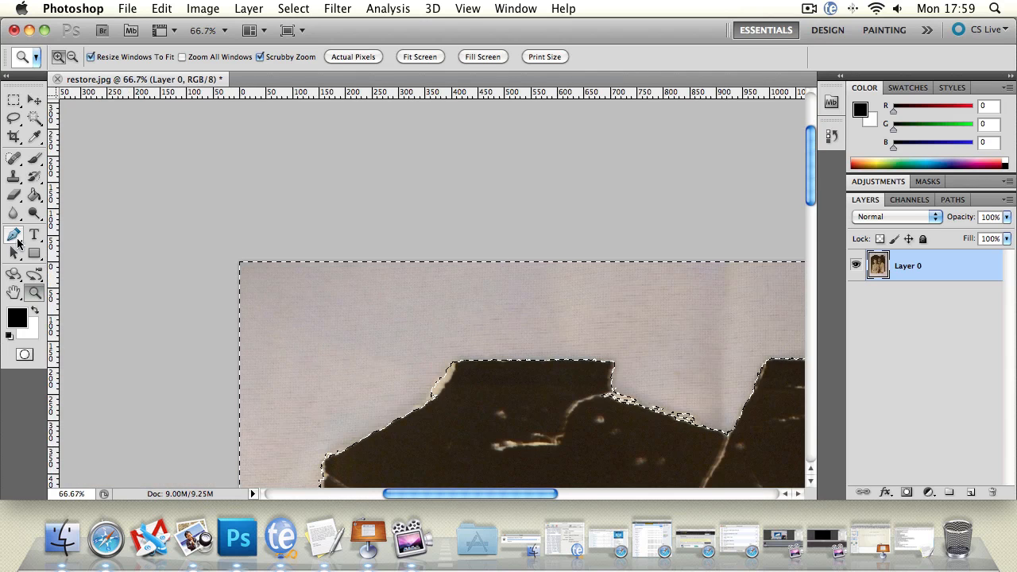
left_click(14, 195)
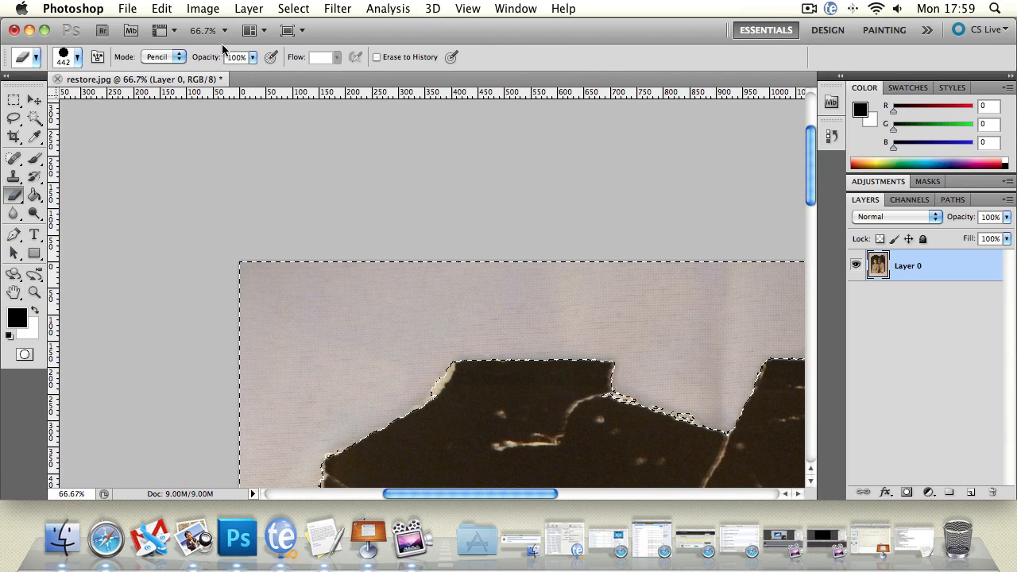
Try the Eraser's Block mode on the background above the photo and undo the test strokes.
left_click(171, 57)
left_click(163, 77)
mouse_move(313, 273)
left_mouse_down()
mouse_move(321, 314)
mouse_move(364, 322)
mouse_move(448, 308)
left_mouse_up()
key("super+z")
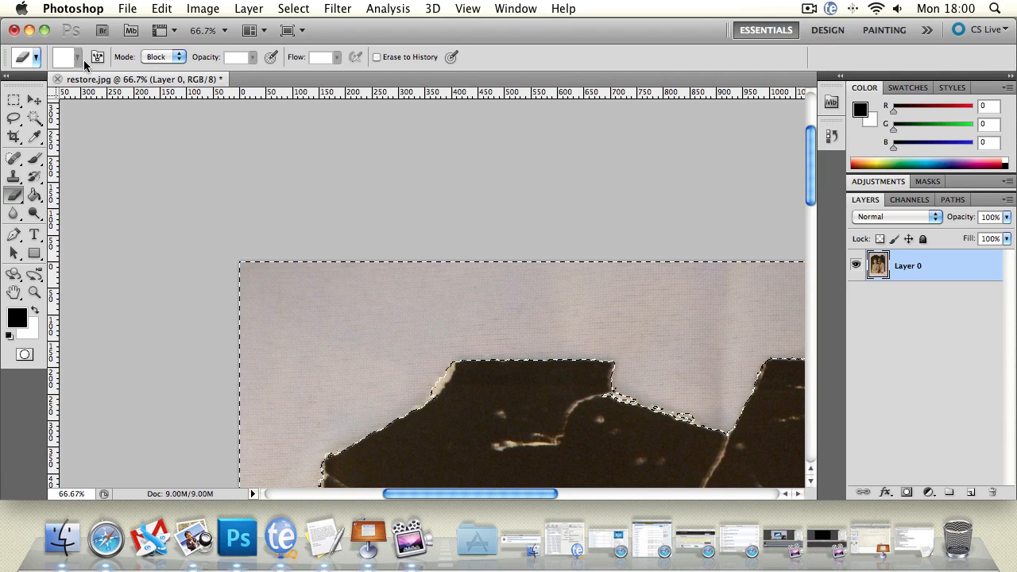
left_click(146, 62)
mouse_move(297, 294)
left_mouse_down()
mouse_move(290, 341)
mouse_move(281, 336)
mouse_move(290, 343)
mouse_move(362, 289)
mouse_move(407, 368)
mouse_move(433, 338)
left_mouse_up()
key("super+z")
Return the Eraser to Brush mode and erase the entire selected background around the photo with the 442 px tip.
left_click(159, 56)
left_click(163, 39)
left_click(11, 293)
left_click_drag(556, 289, 445, 170)
left_click(35, 293)
left_click(258, 277)
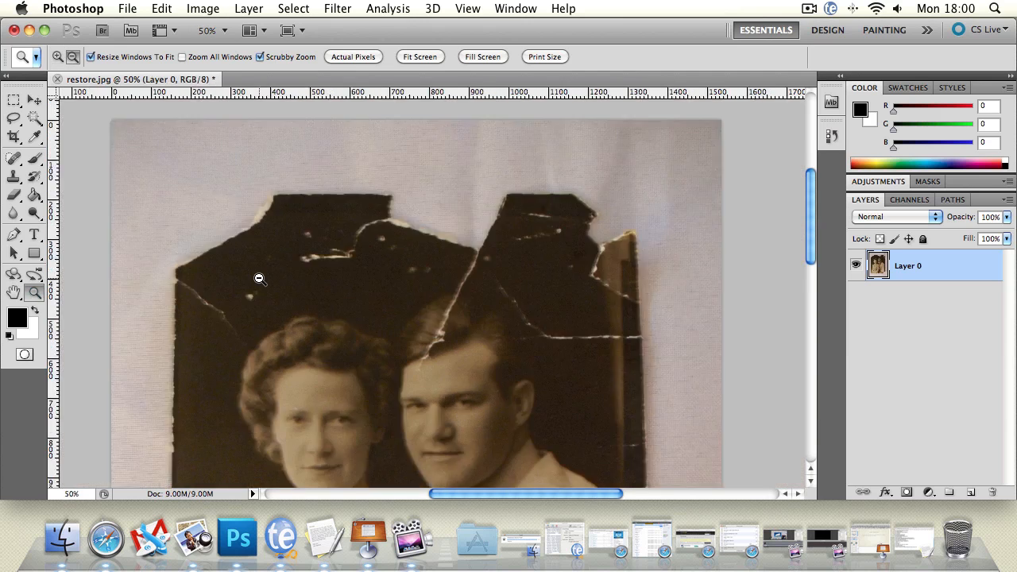
left_click(267, 294)
left_click(282, 331)
left_click(295, 351)
left_click(13, 196)
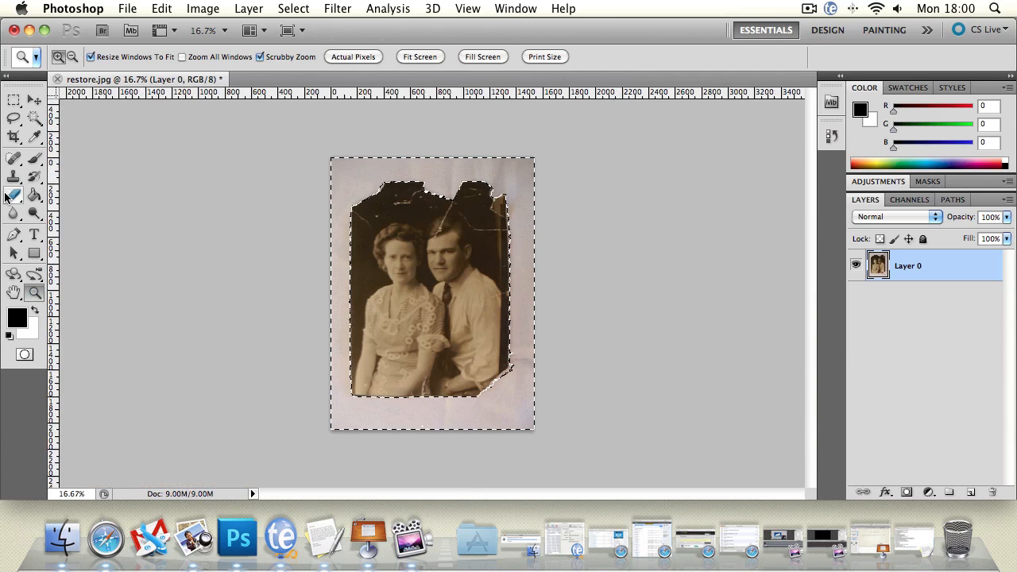
mouse_move(350, 181)
left_mouse_down()
mouse_move(448, 210)
mouse_move(206, 279)
mouse_move(406, 359)
mouse_move(481, 406)
mouse_move(512, 391)
mouse_move(528, 339)
mouse_move(385, 410)
mouse_move(518, 403)
mouse_move(423, 283)
mouse_move(360, 272)
mouse_move(333, 454)
left_mouse_up()
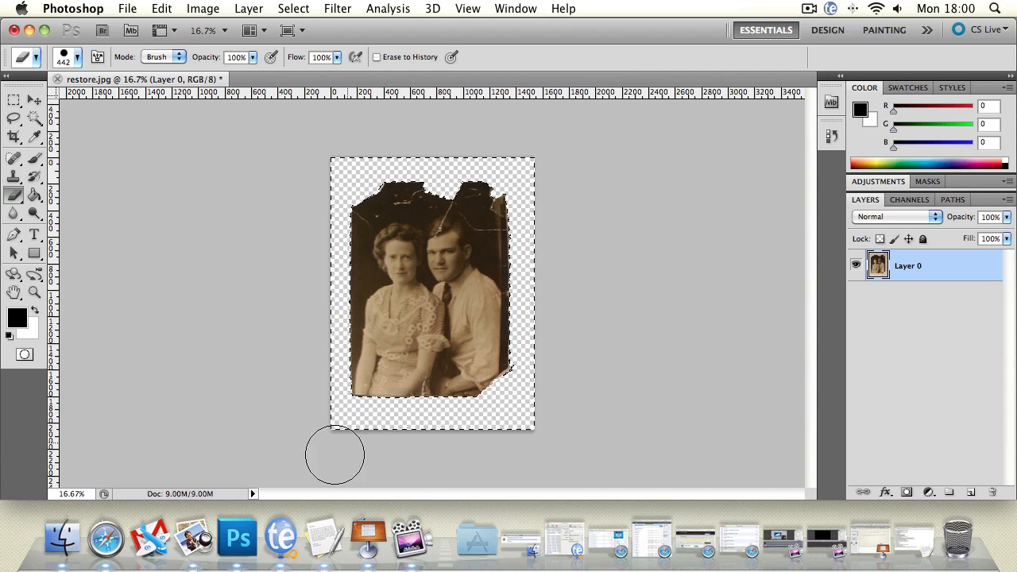
Deselect the background area and erase the leftover pixels in the empty margin outside the photo.
left_click(13, 118)
left_click(354, 156)
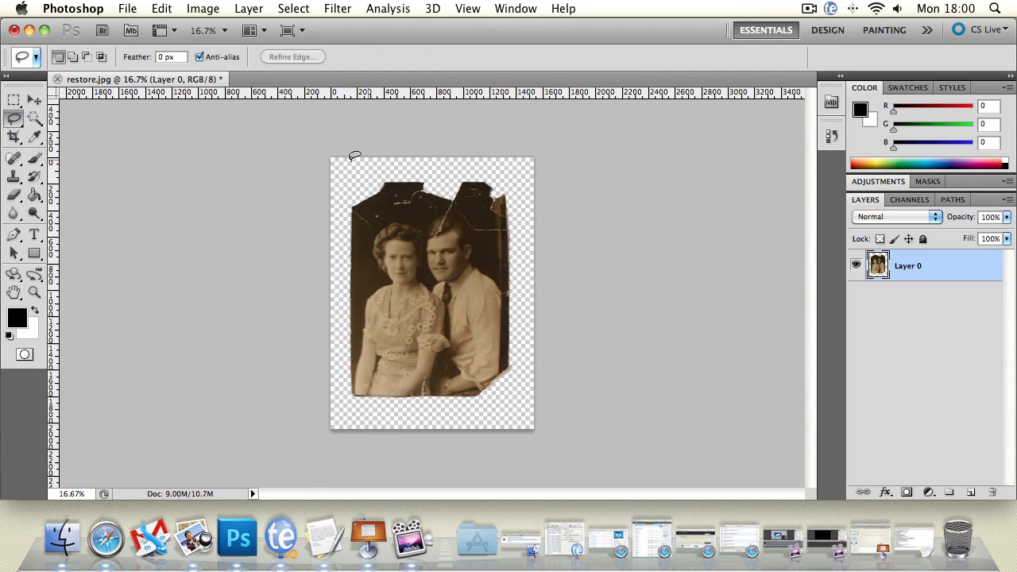
left_click(20, 180)
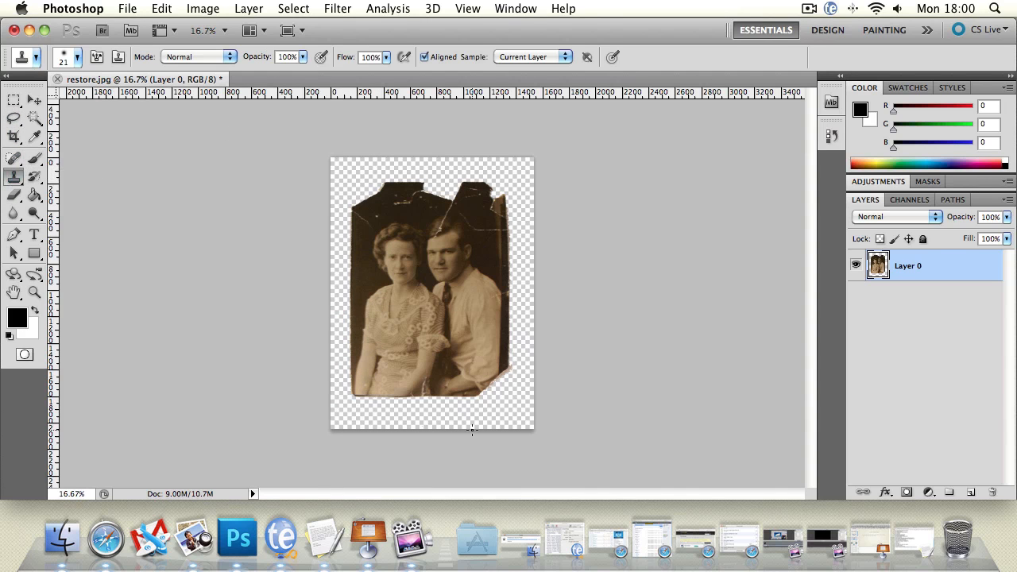
left_click(16, 195)
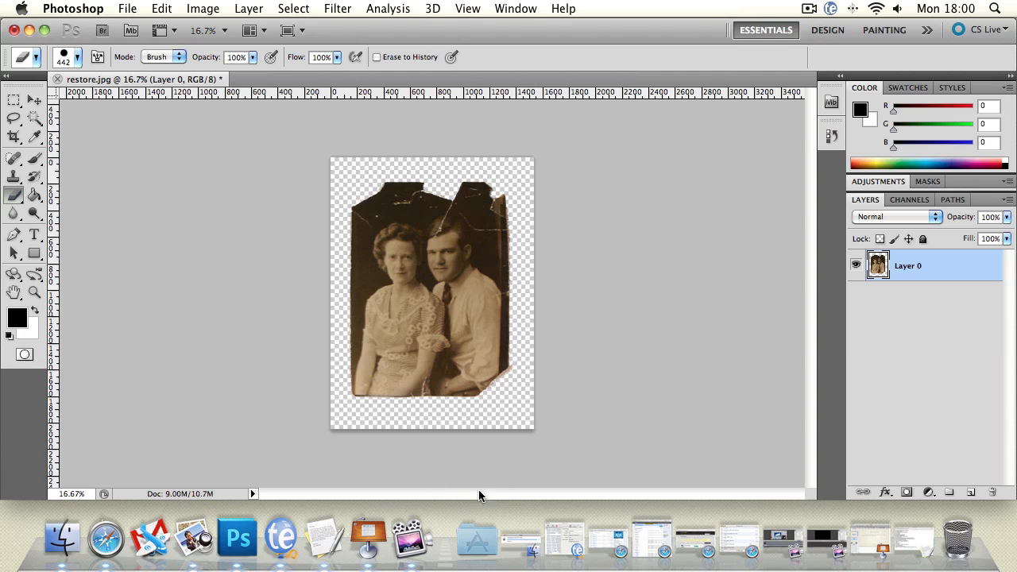
mouse_move(335, 438)
left_mouse_down()
mouse_move(569, 438)
mouse_move(541, 348)
mouse_move(533, 137)
mouse_move(505, 148)
mouse_move(309, 146)
mouse_move(306, 415)
left_mouse_up()
Set the Eraser's size to 13 px and erase the pinkish remnants along the photo's torn lower-right corner.
left_click(34, 294)
left_click(467, 281)
left_click(345, 290)
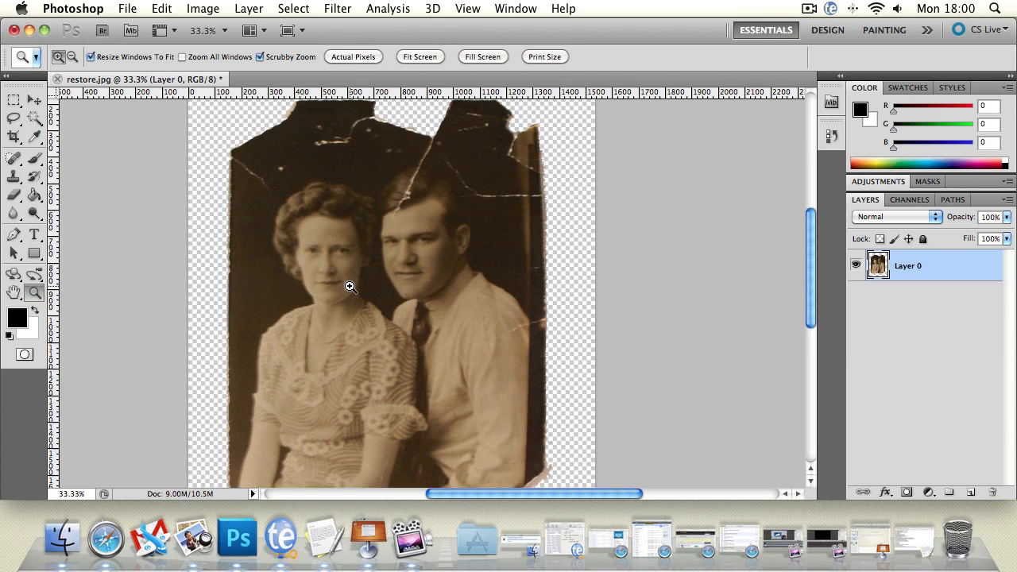
left_click(14, 292)
left_click_drag(300, 232, 266, 235)
left_click_drag(342, 335, 222, 243)
left_click_drag(292, 309, 245, 213)
left_click(34, 291)
left_click(272, 311)
left_click(377, 306)
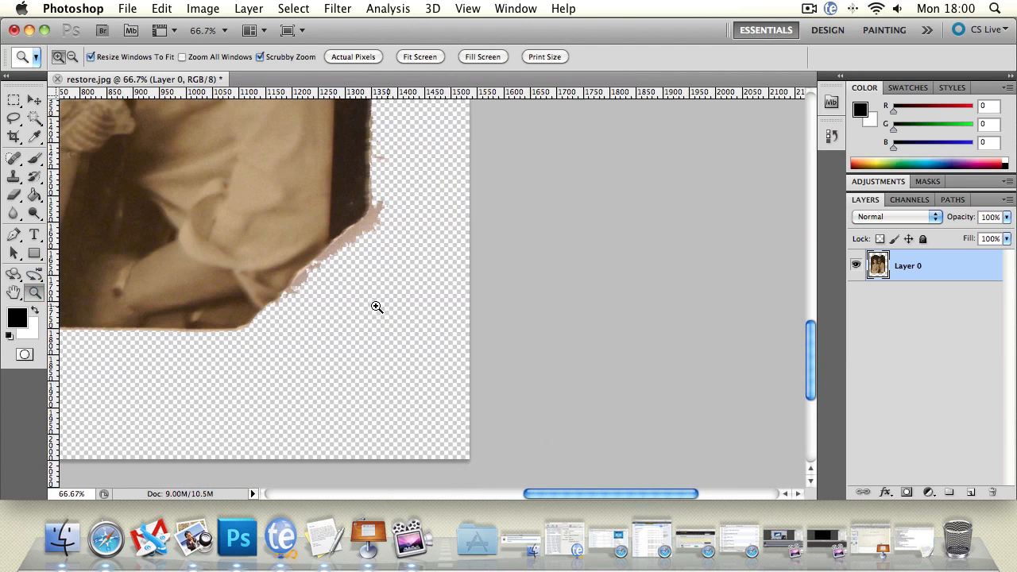
left_click(14, 196)
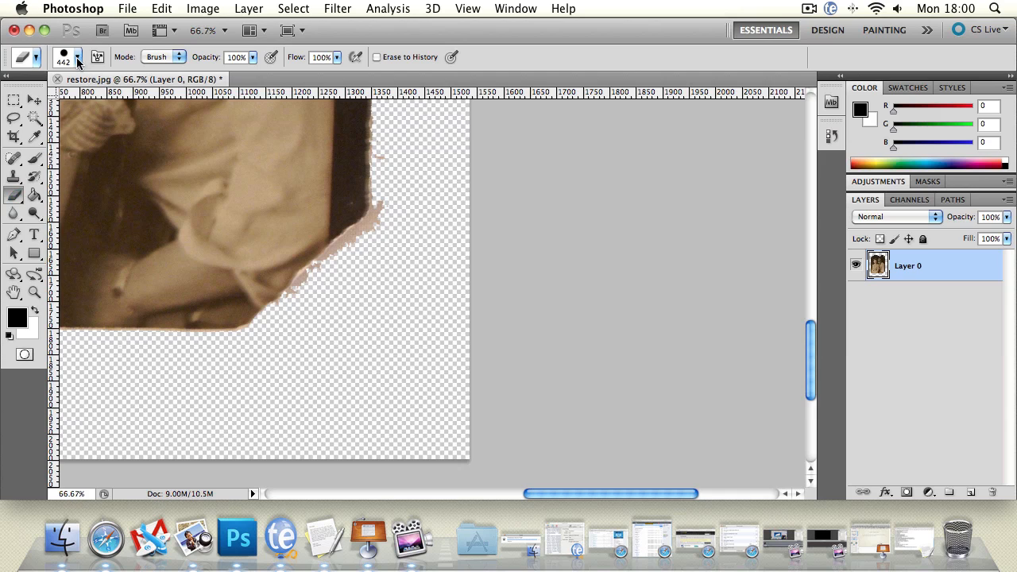
left_click(78, 62)
left_click_drag(64, 100, 32, 98)
left_click(328, 266)
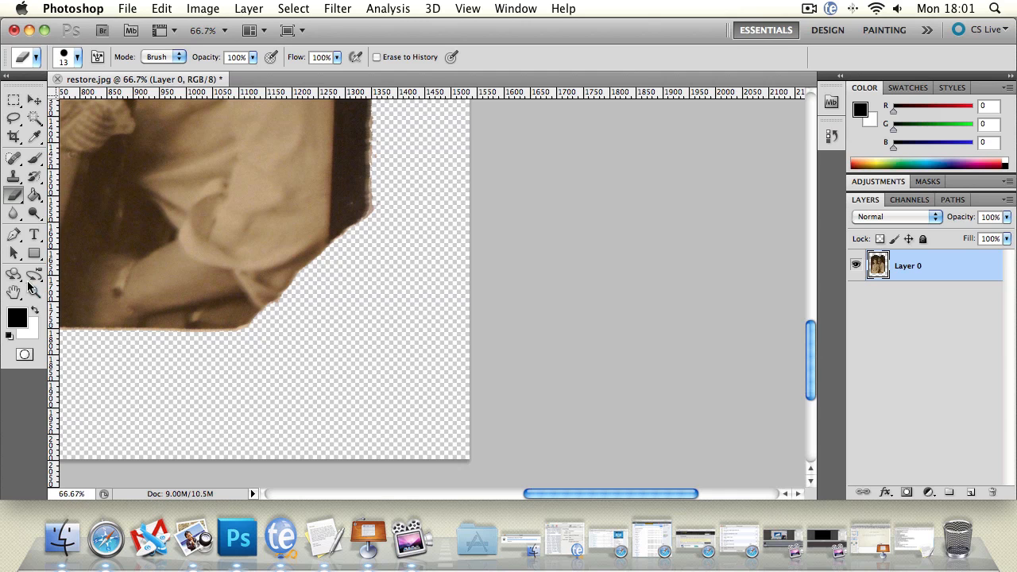
Examine the cleaned outline of the whole photo and its remaining cracks.
double_click(34, 292)
left_click(235, 261, "alt")
left_click(234, 260, "alt")
left_click(235, 260, "alt")
left_click(258, 265, "alt")
left_click(356, 275, "alt")
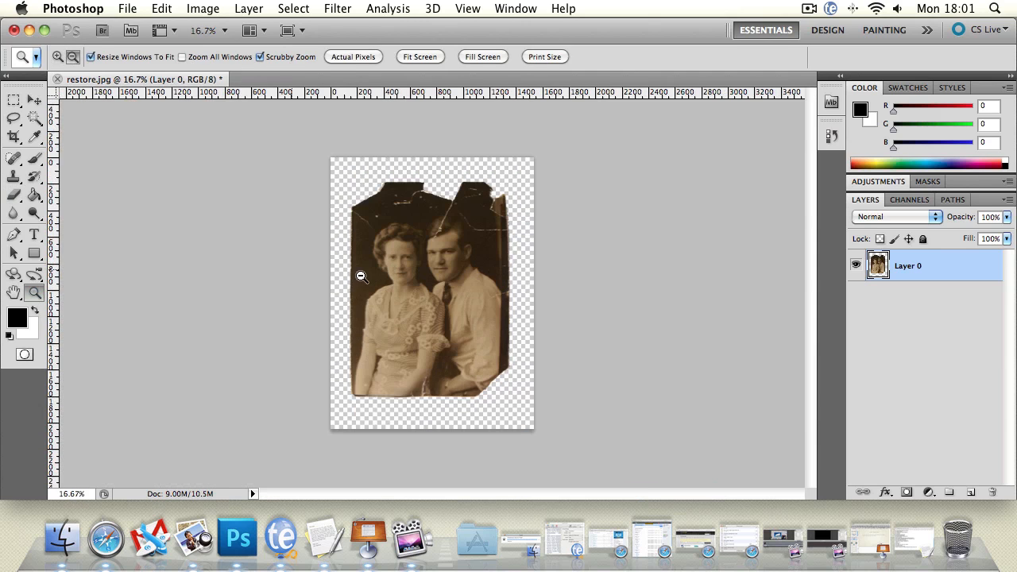
left_click(454, 313)
left_click(456, 315)
Select the Spot Healing Brush and review its tip settings and blending modes.
key("j")
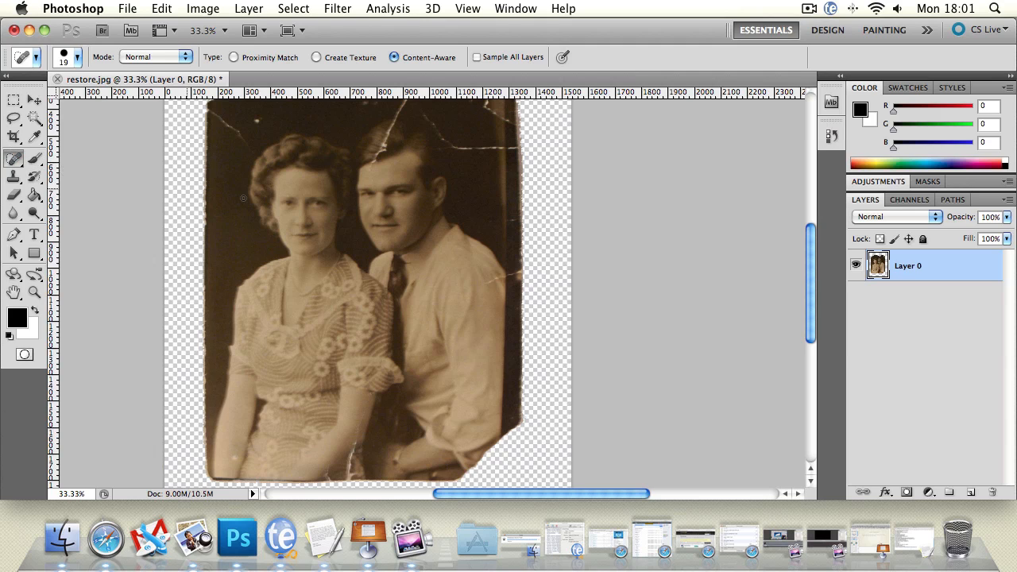
left_click(77, 59)
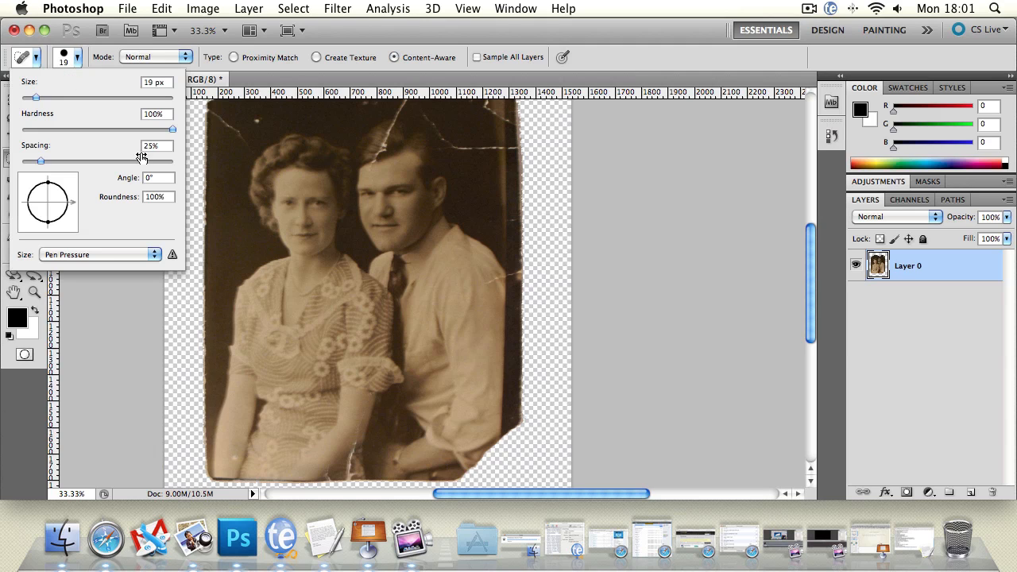
left_click_drag(54, 188, 46, 182)
left_click(64, 55)
left_click(77, 57)
left_click(168, 57)
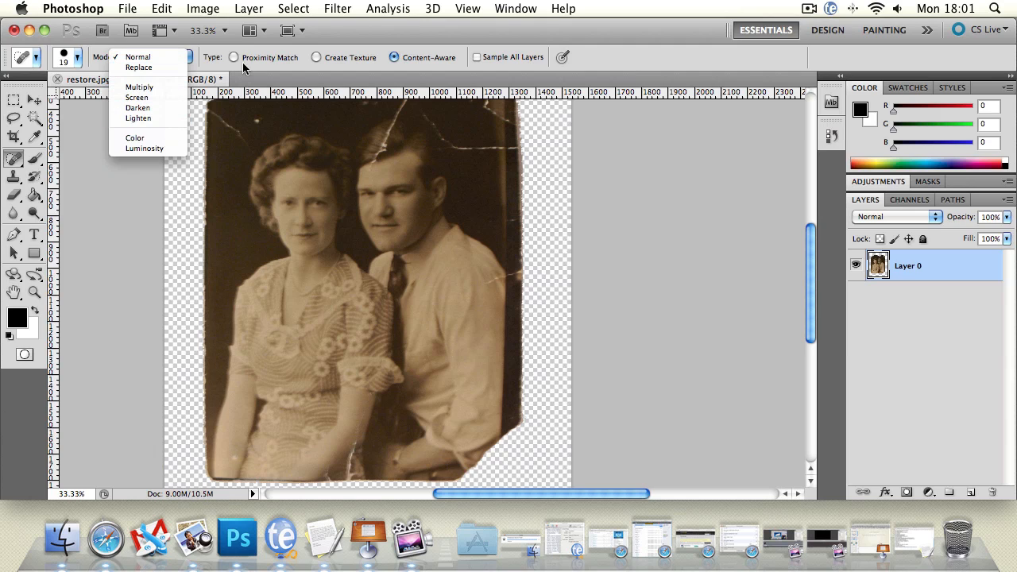
left_click(368, 32)
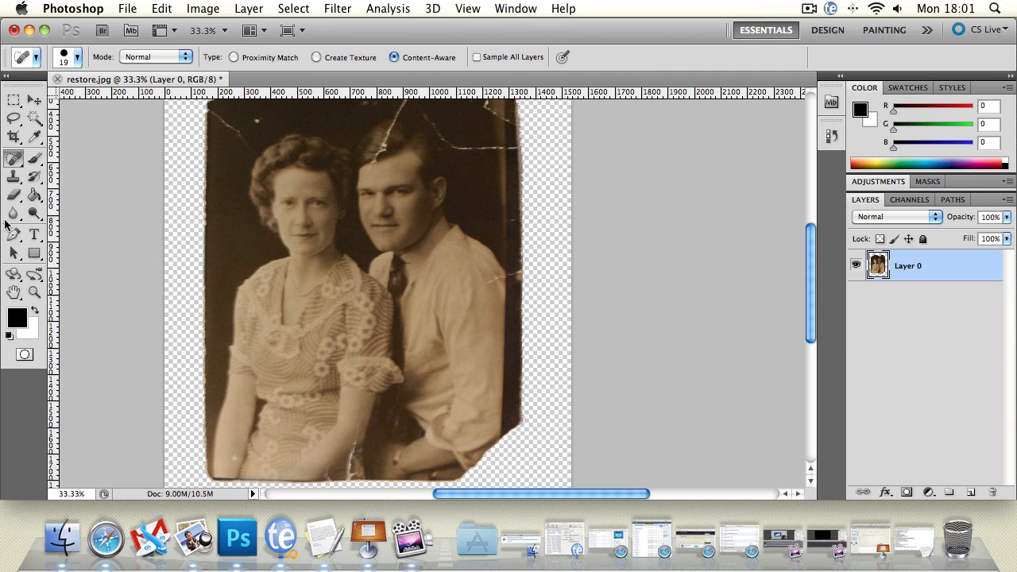
Heal the white spot in the dark background above the woman's hair with the Content-Aware Spot Healing Brush.
left_click(34, 292)
left_click(322, 223)
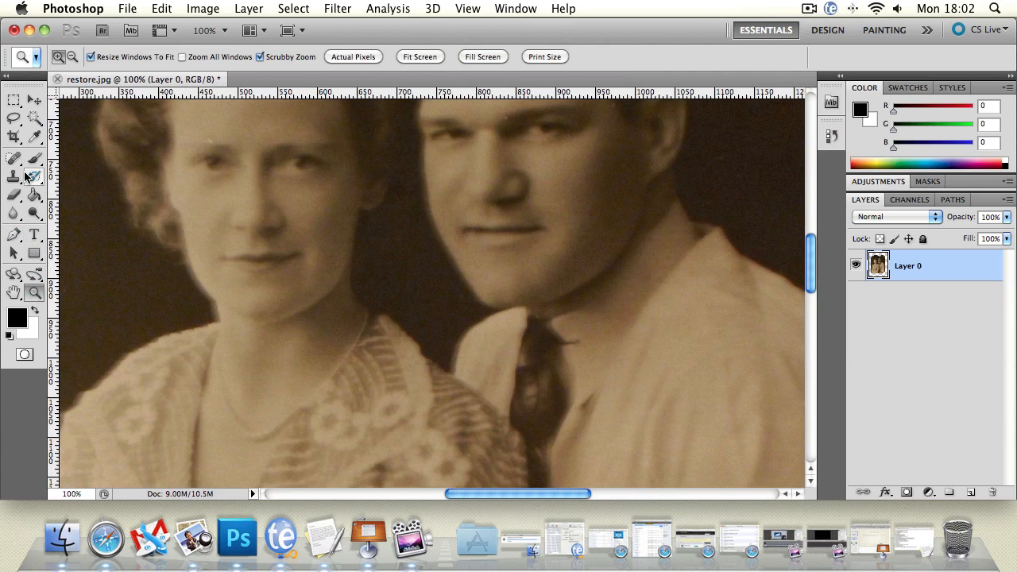
left_click(13, 157)
left_click(14, 292)
scroll(138, 261, "up", 5)
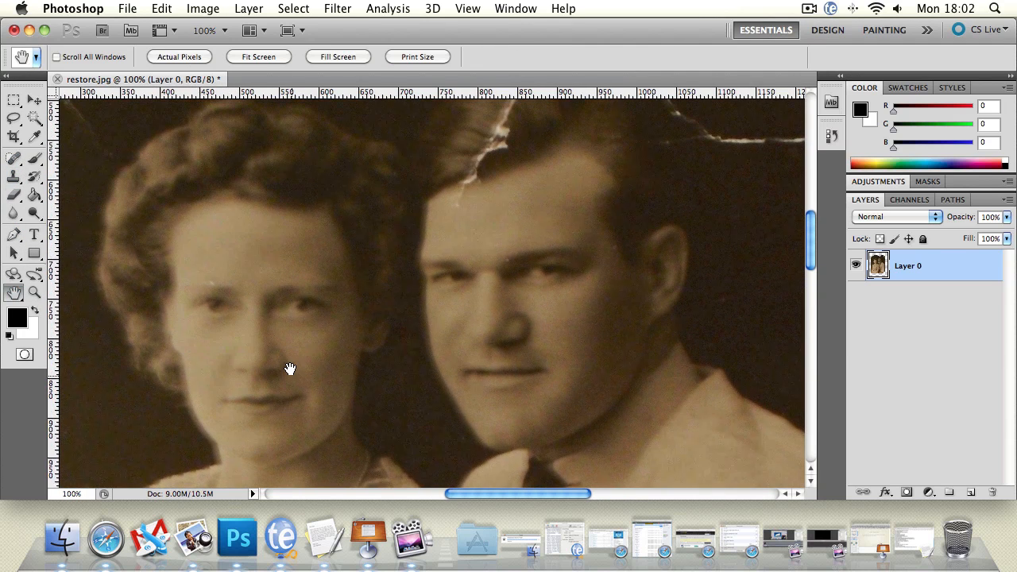
scroll(329, 231, "up", 2)
scroll(296, 263, "up", 4)
scroll(296, 263, "left", 5)
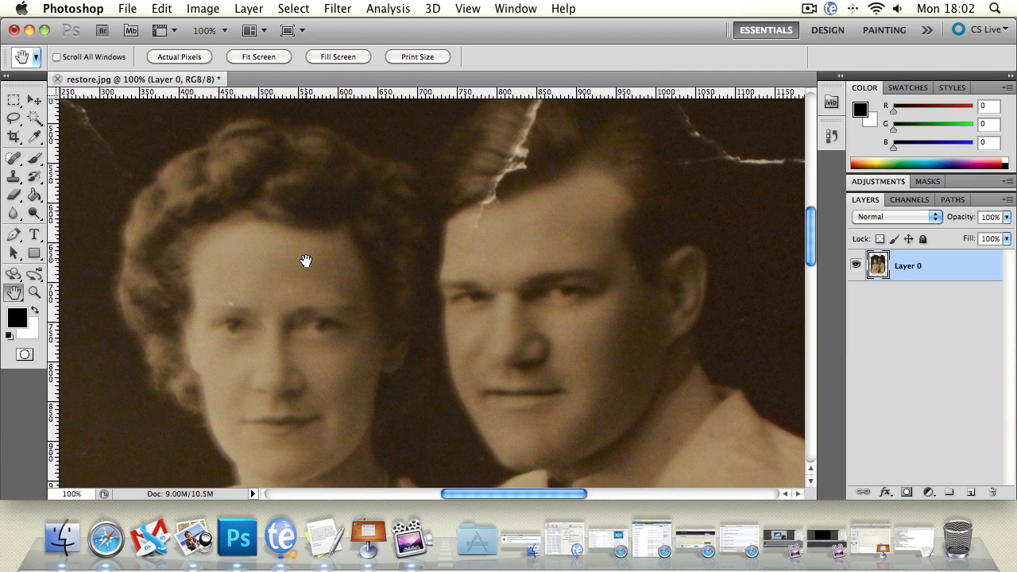
left_click_drag(311, 322, 328, 328)
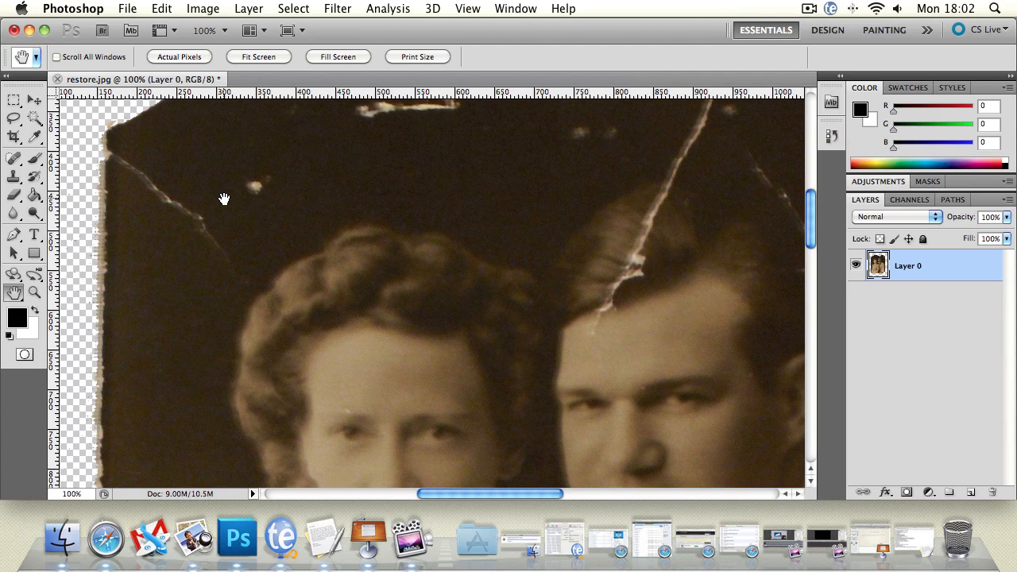
left_click(11, 159)
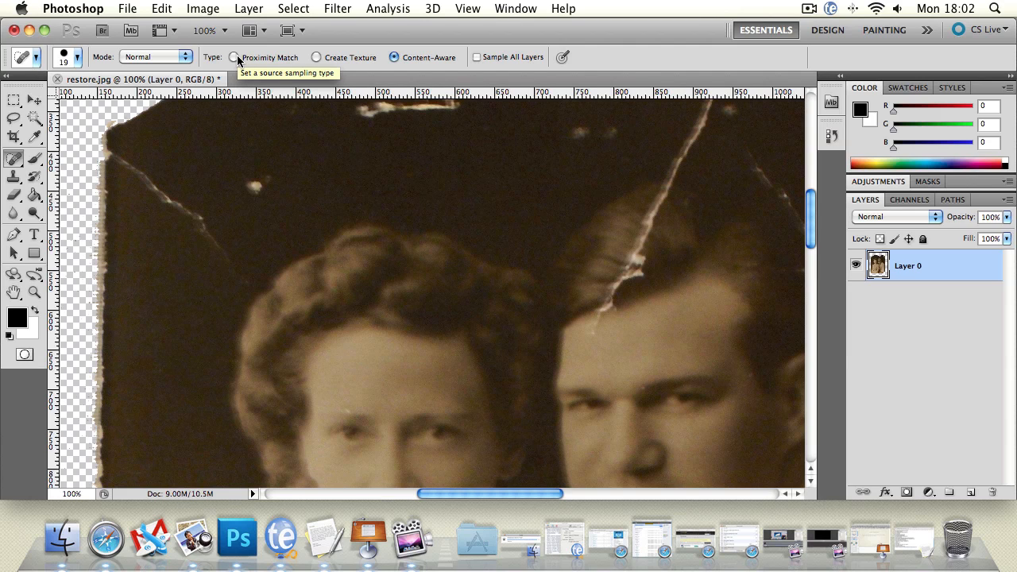
left_click(255, 186)
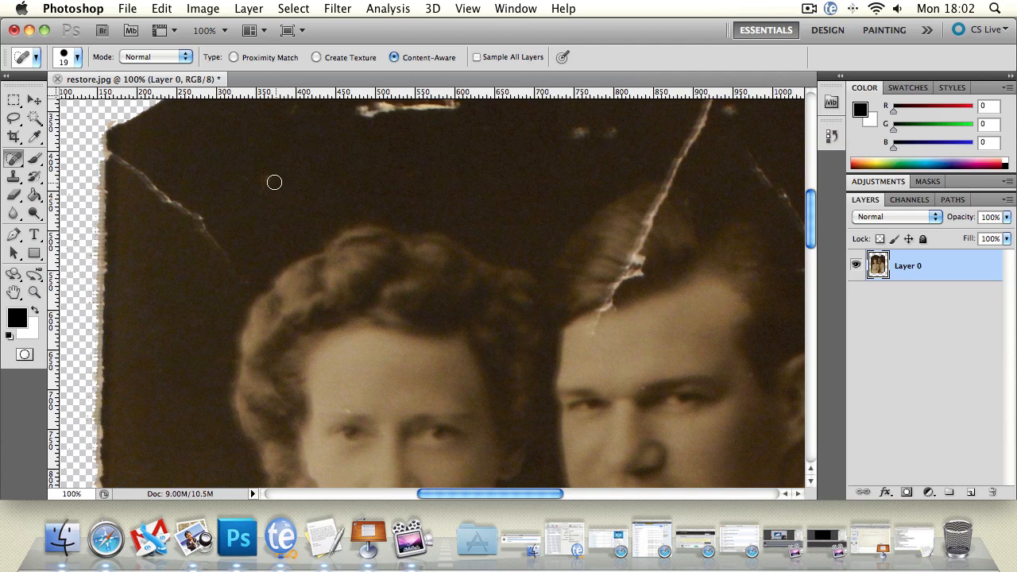
Heal the lower part of the photo's upper-left crease and the white scratch above the woman's head.
left_click(200, 223)
left_click(196, 220)
mouse_move(203, 224)
left_mouse_down()
mouse_move(214, 238)
mouse_move(194, 229)
mouse_move(211, 248)
left_mouse_up()
mouse_move(176, 195)
left_mouse_down()
mouse_move(182, 228)
mouse_move(191, 222)
mouse_move(166, 195)
mouse_move(181, 217)
left_mouse_up()
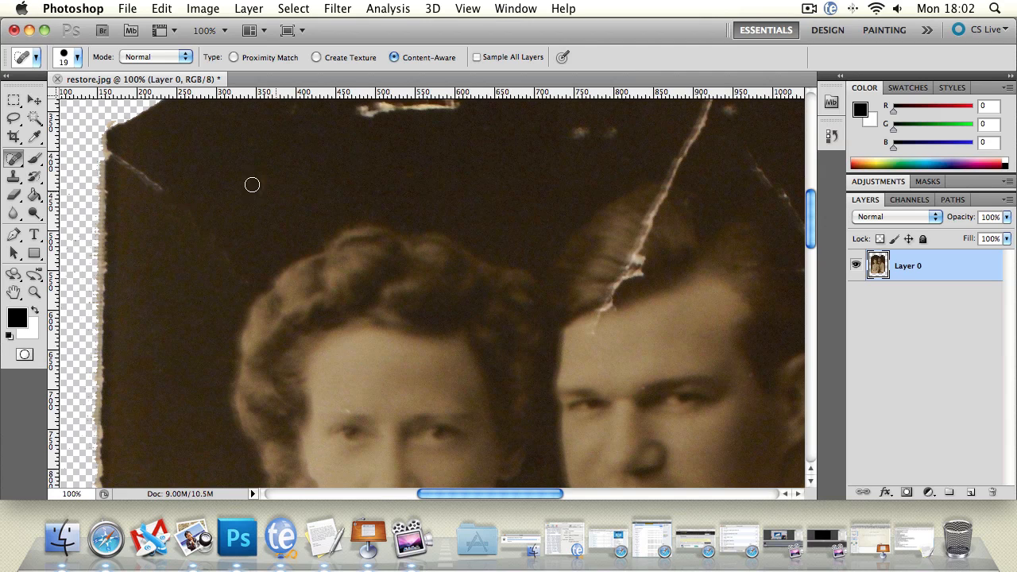
left_click_drag(250, 184, 327, 184)
mouse_move(351, 108)
left_mouse_down()
mouse_move(460, 107)
mouse_move(337, 110)
left_mouse_up()
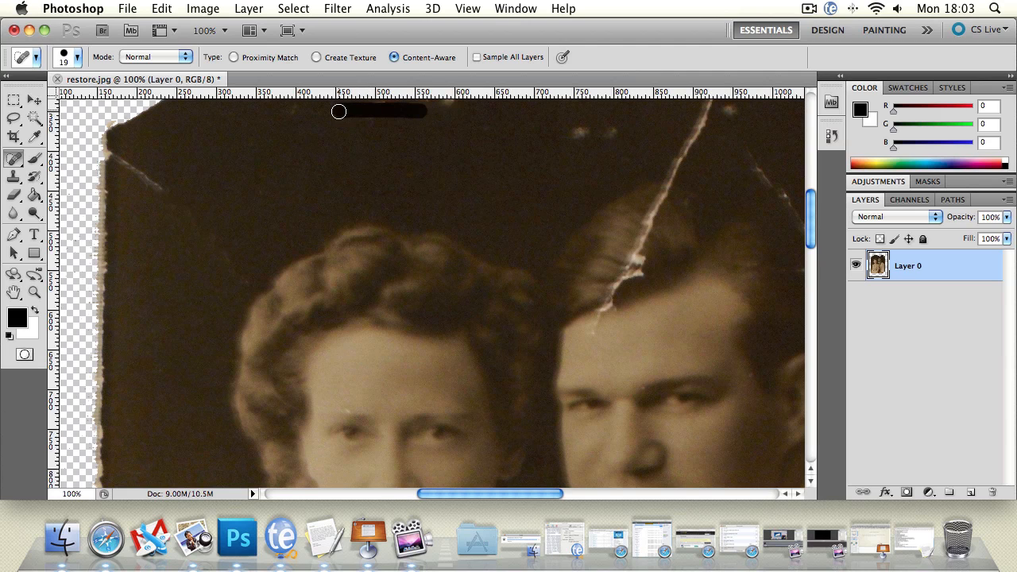
Set the healing type to Proximity Match and heal the rest of the crease at the photo's upper-left corner.
left_click(235, 58)
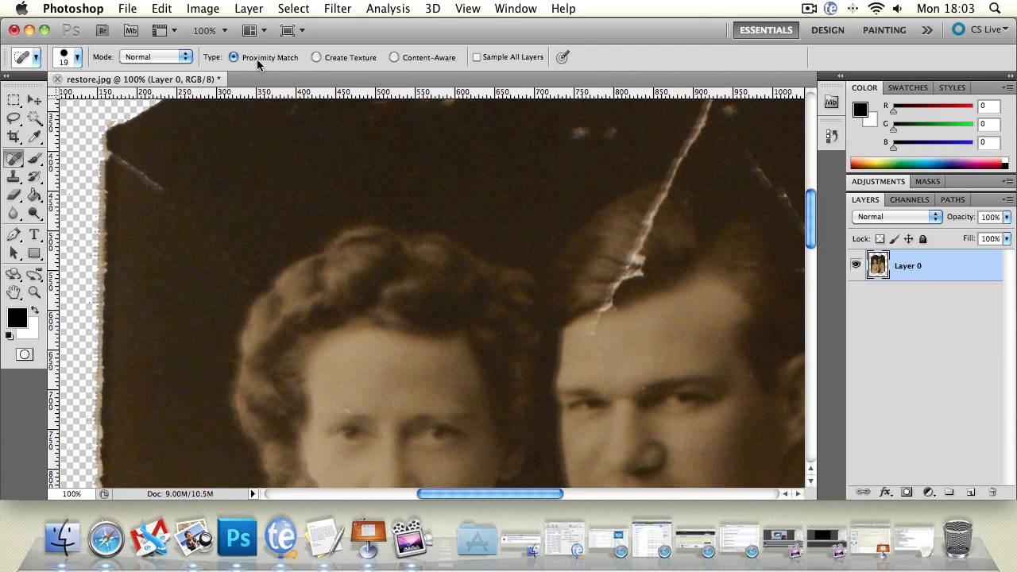
mouse_move(169, 185)
left_mouse_down()
mouse_move(152, 159)
mouse_move(114, 154)
mouse_move(112, 173)
mouse_move(137, 139)
left_mouse_up()
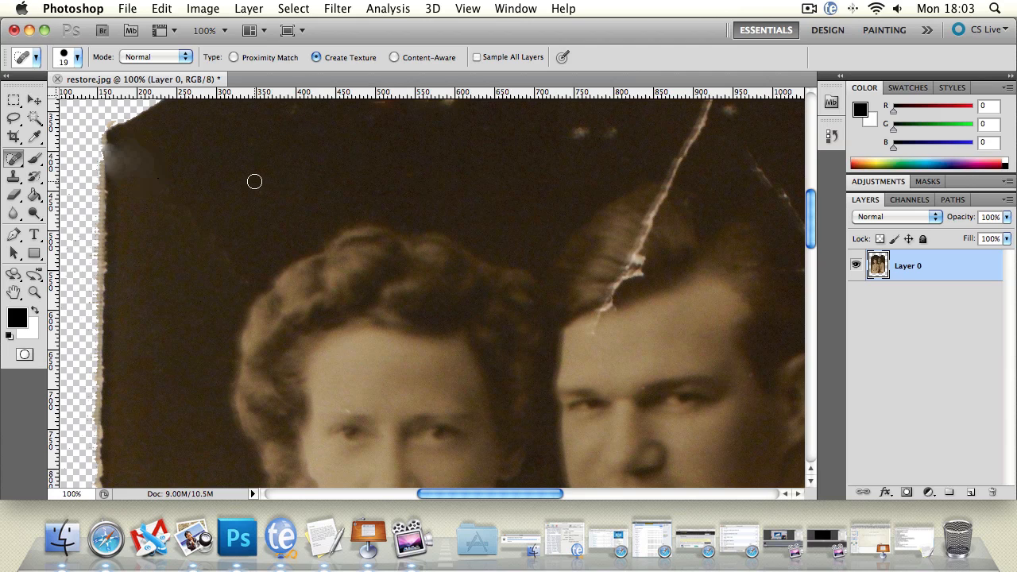
Try Create Texture healing strokes on the dark background to the left of the woman's hair.
mouse_move(243, 237)
left_mouse_down()
mouse_move(209, 261)
mouse_move(227, 234)
mouse_move(209, 241)
mouse_move(204, 213)
left_mouse_up()
mouse_move(193, 206)
left_mouse_down()
mouse_move(186, 228)
mouse_move(177, 207)
left_mouse_up()
left_click_drag(217, 250, 239, 262)
mouse_move(191, 210)
left_mouse_down()
mouse_move(166, 203)
mouse_move(189, 203)
mouse_move(136, 189)
mouse_move(160, 196)
left_mouse_up()
mouse_move(195, 221)
left_mouse_down()
mouse_move(168, 184)
mouse_move(148, 183)
mouse_move(154, 217)
left_mouse_up()
mouse_move(164, 172)
left_mouse_down()
mouse_move(160, 237)
mouse_move(173, 223)
left_mouse_up()
left_click_drag(210, 164, 222, 227)
mouse_move(265, 160)
left_mouse_down()
mouse_move(277, 180)
mouse_move(351, 189)
left_mouse_up()
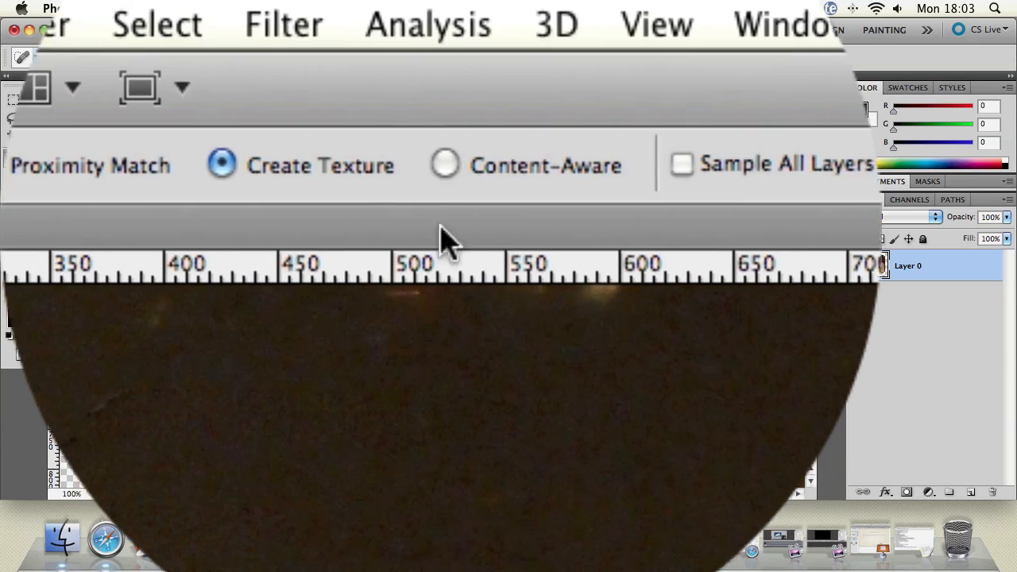
Set the healing type to Content-Aware and heal over the streaky texture marks near the photo's upper-left corner.
left_click(444, 165)
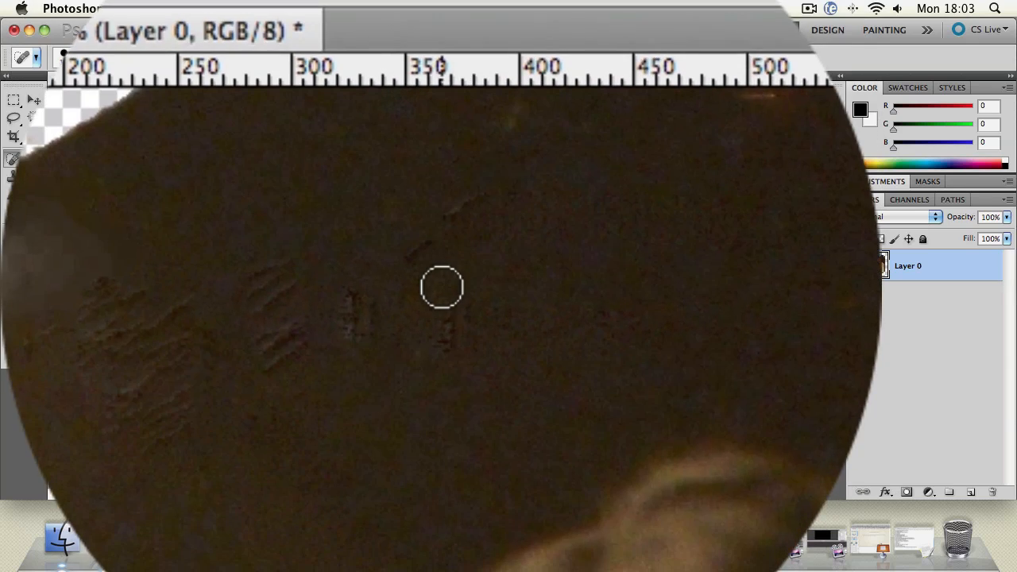
left_click_drag(442, 287, 442, 288)
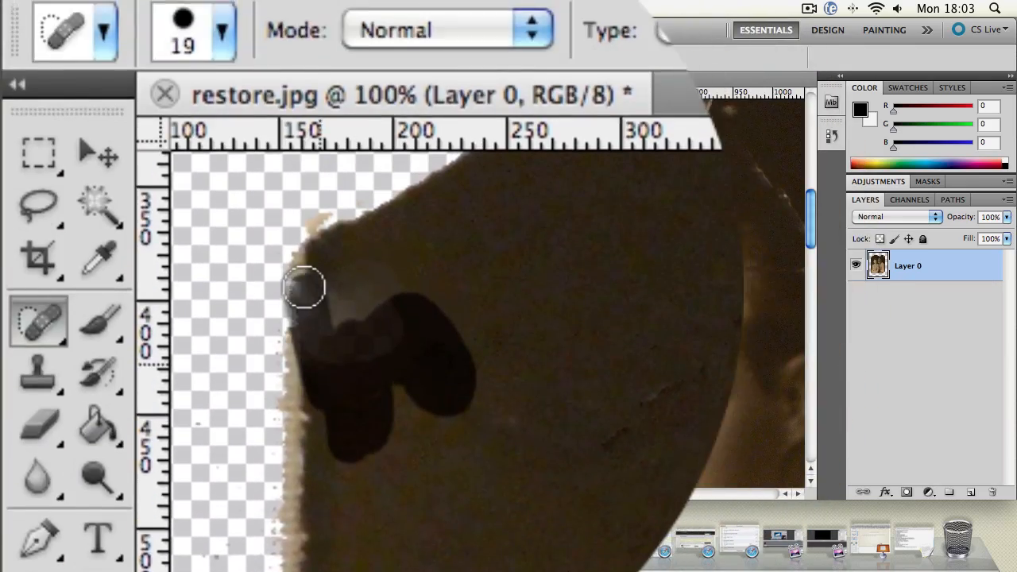
mouse_move(304, 288)
left_mouse_down()
mouse_move(417, 287)
mouse_move(342, 288)
left_mouse_up()
left_click_drag(442, 288, 442, 288)
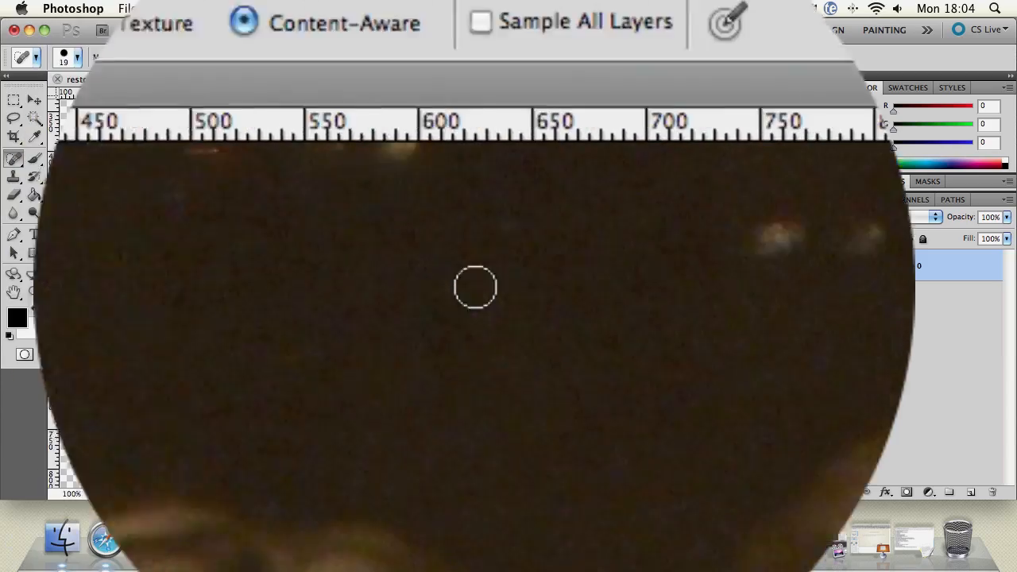
mouse_move(577, 287)
left_mouse_down()
mouse_move(577, 371)
mouse_move(577, 288)
left_mouse_up()
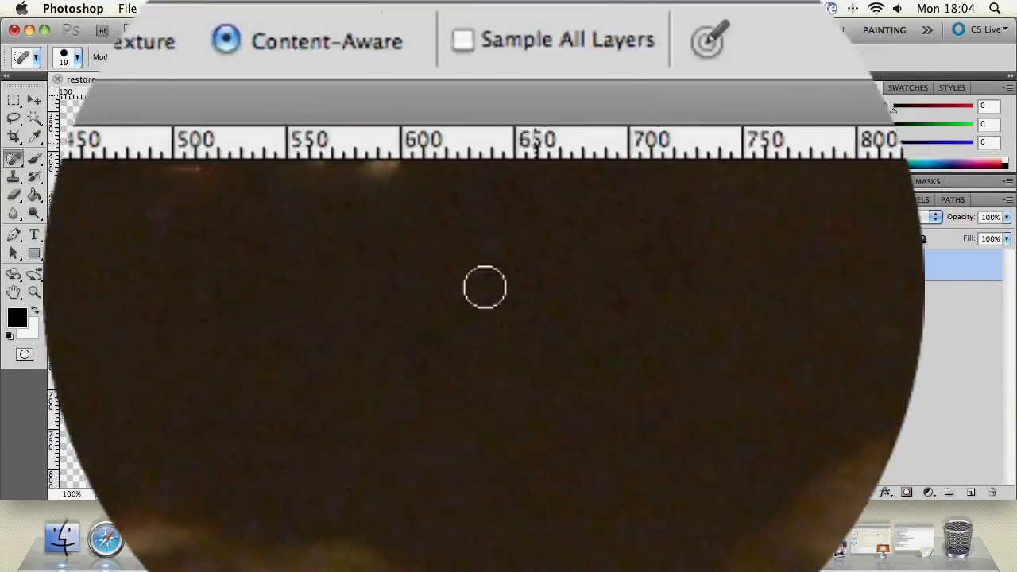
mouse_move(456, 299)
left_mouse_down()
mouse_move(442, 299)
mouse_move(441, 352)
left_mouse_up()
Try the 13 px Eraser on the edge of the woman's jaw and undo the test spot.
left_click(42, 294)
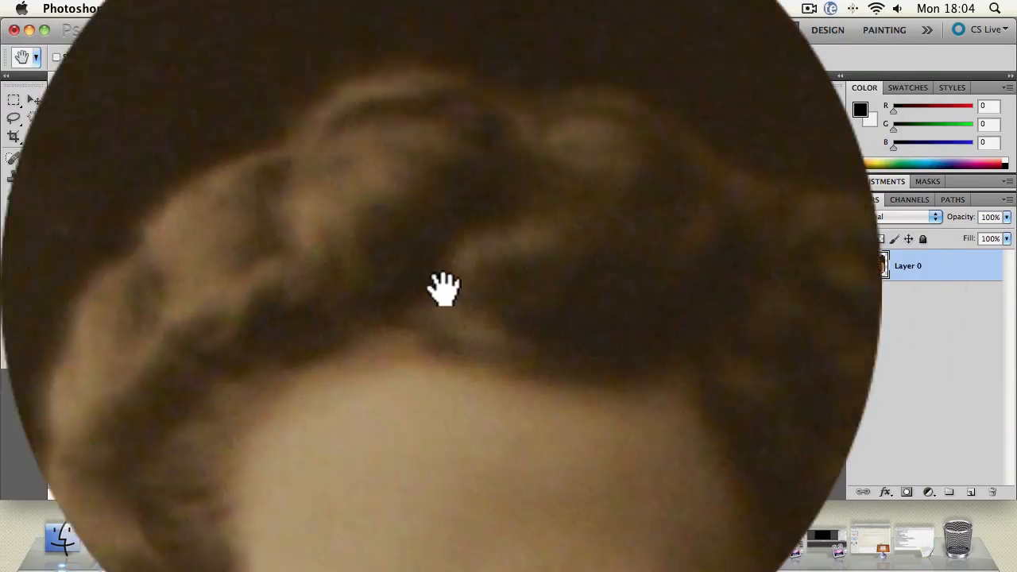
mouse_move(443, 291)
left_mouse_down()
mouse_move(379, 243)
mouse_move(348, 304)
mouse_move(325, 200)
left_mouse_up()
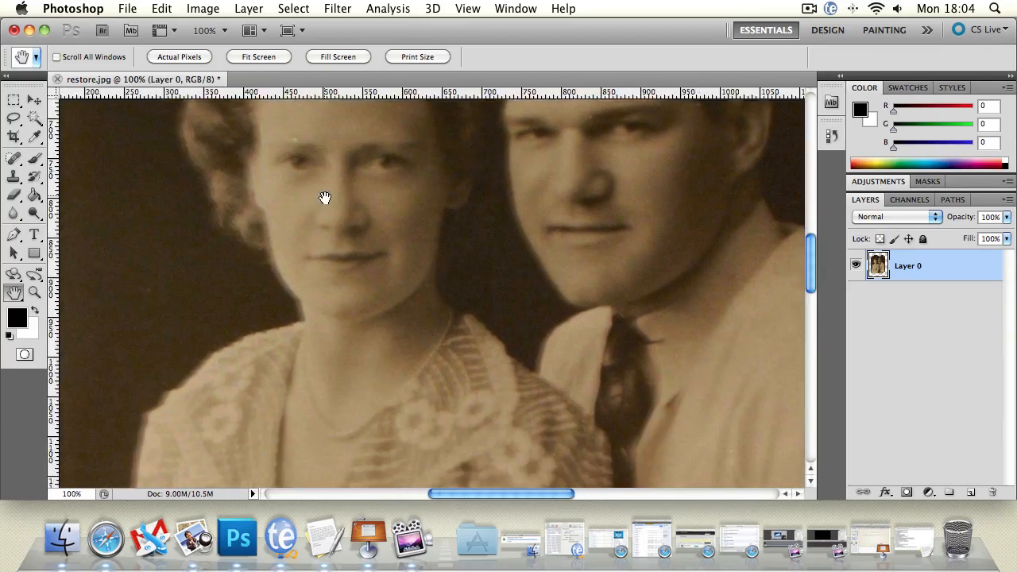
left_click(16, 195)
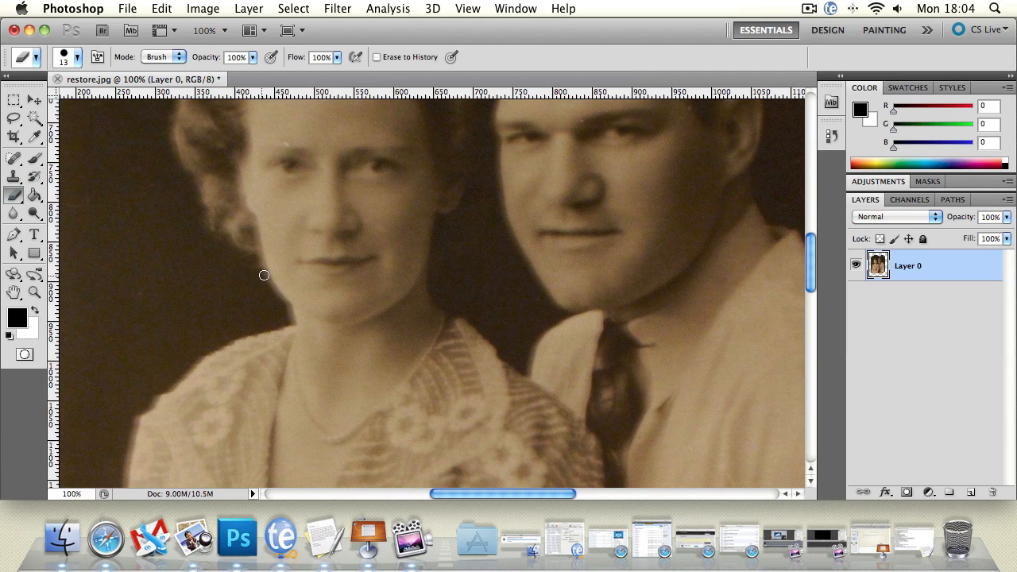
mouse_move(277, 283)
left_mouse_down()
mouse_move(270, 278)
mouse_move(278, 284)
left_mouse_up()
key("super+z")
Try healing the edges of the woman's jaw with the 19 px Content-Aware Spot Healing Brush.
left_click(14, 175)
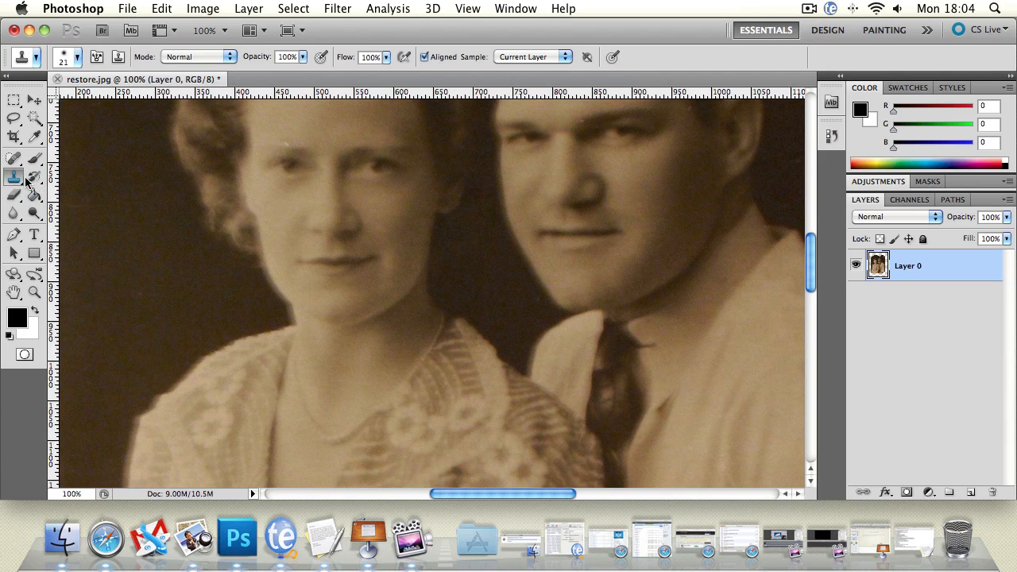
left_click(280, 285)
left_click(616, 214)
key("j")
mouse_move(267, 293)
left_mouse_down()
mouse_move(294, 273)
mouse_move(266, 291)
mouse_move(266, 282)
mouse_move(276, 282)
mouse_move(253, 296)
left_mouse_up()
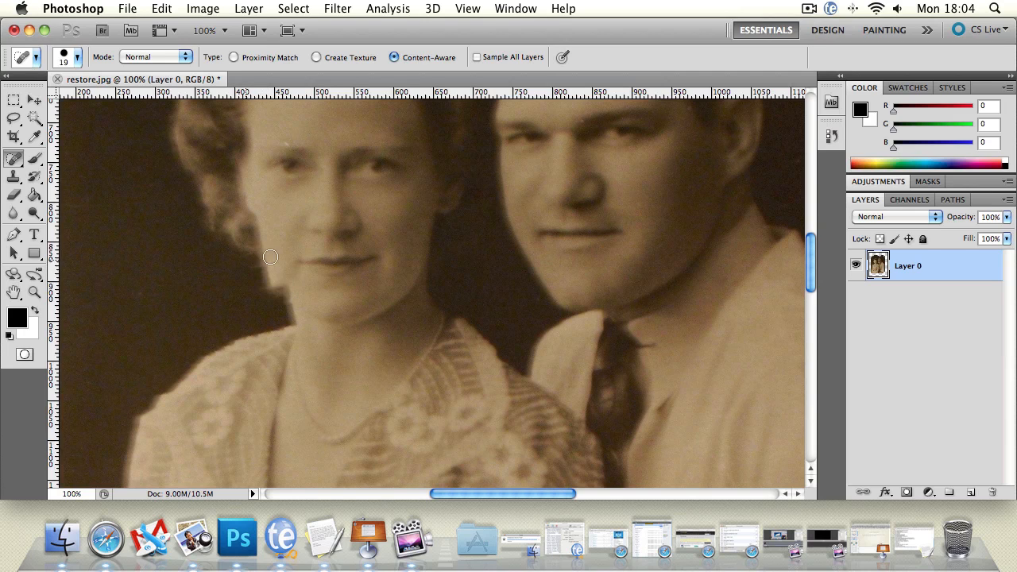
mouse_move(431, 252)
left_mouse_down()
mouse_move(425, 257)
mouse_move(457, 284)
left_mouse_up()
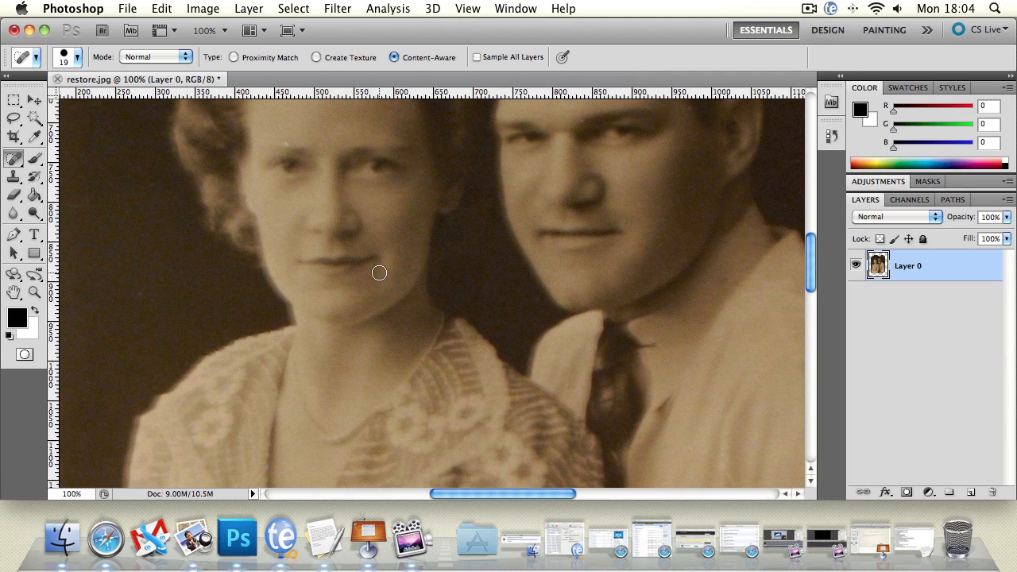
Set the Spot Healing Brush to sample all layers.
left_click(11, 164)
left_click(14, 292)
left_click_drag(332, 261, 254, 234)
left_click(14, 158)
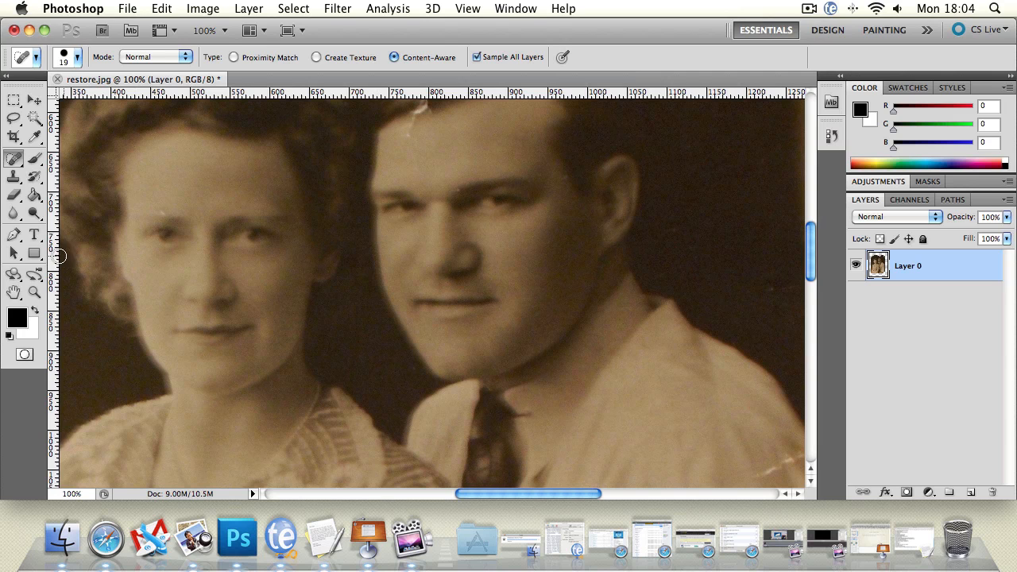
Heal the upper end of the crease above the man's head, where the torn edges meet, with the 19 px Content-Aware Spot Healing Brush.
left_click(14, 292)
left_click_drag(367, 227, 310, 358)
left_click_drag(382, 204, 406, 319)
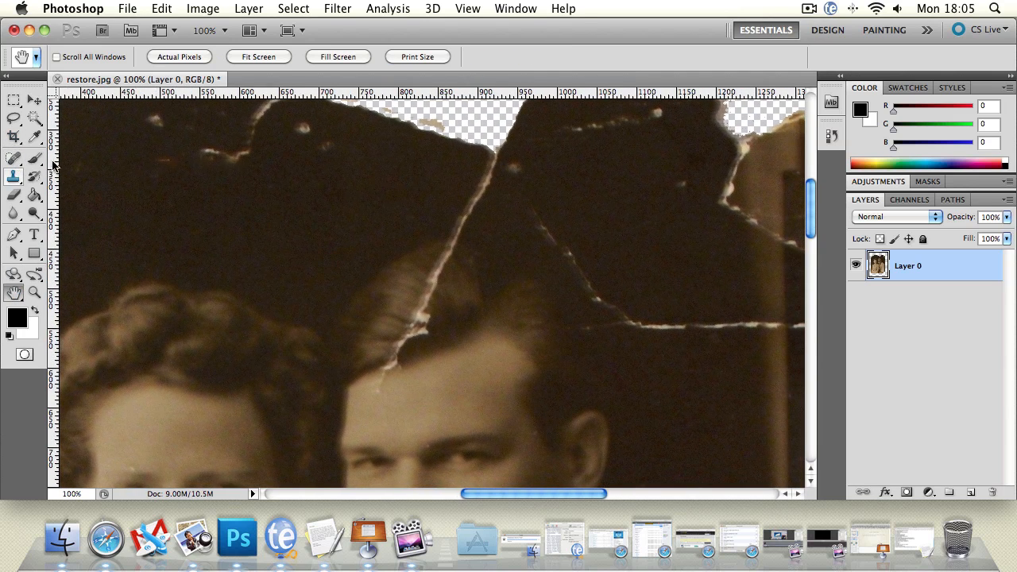
left_click_drag(302, 251, 271, 320)
left_click_drag(172, 294, 142, 263)
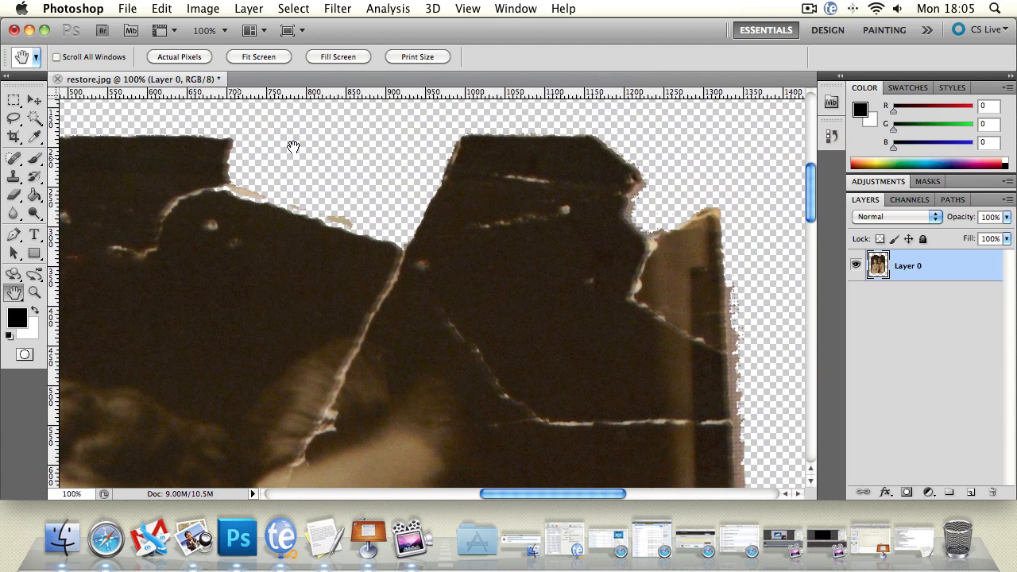
left_click(13, 194)
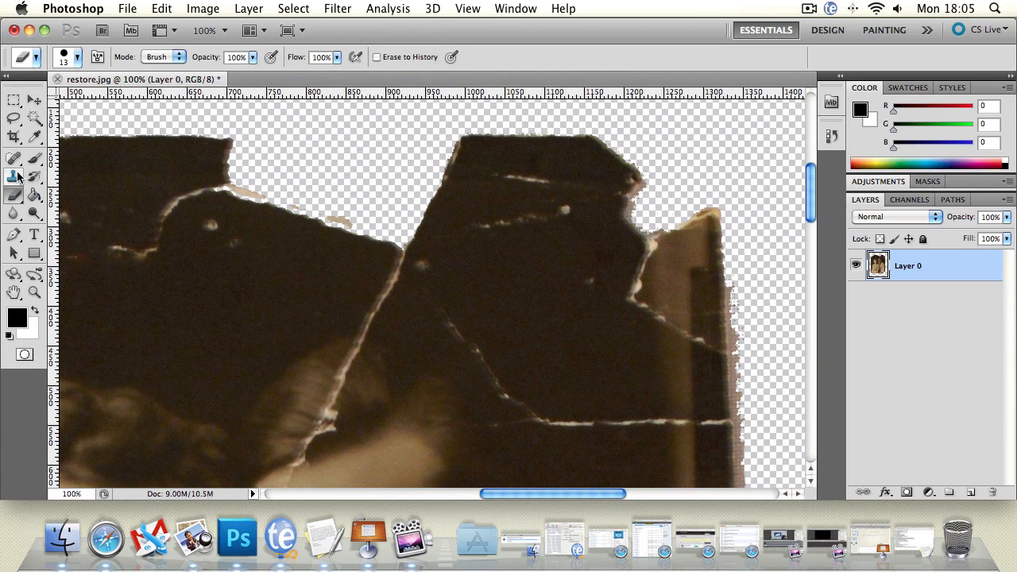
left_click(13, 158)
mouse_move(413, 256)
left_mouse_down()
mouse_move(394, 259)
mouse_move(399, 277)
mouse_move(444, 278)
left_mouse_up()
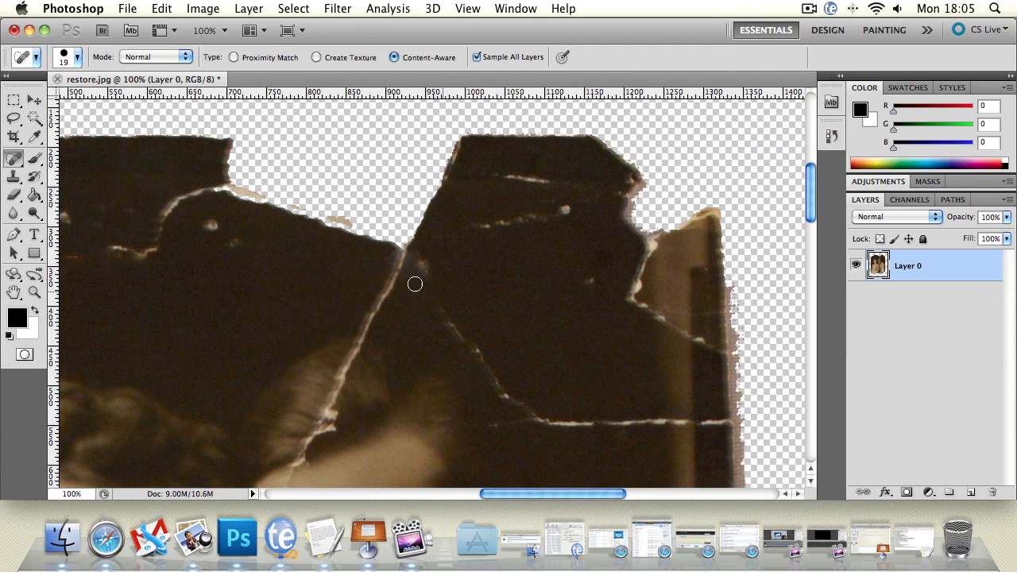
left_click_drag(372, 263, 447, 263)
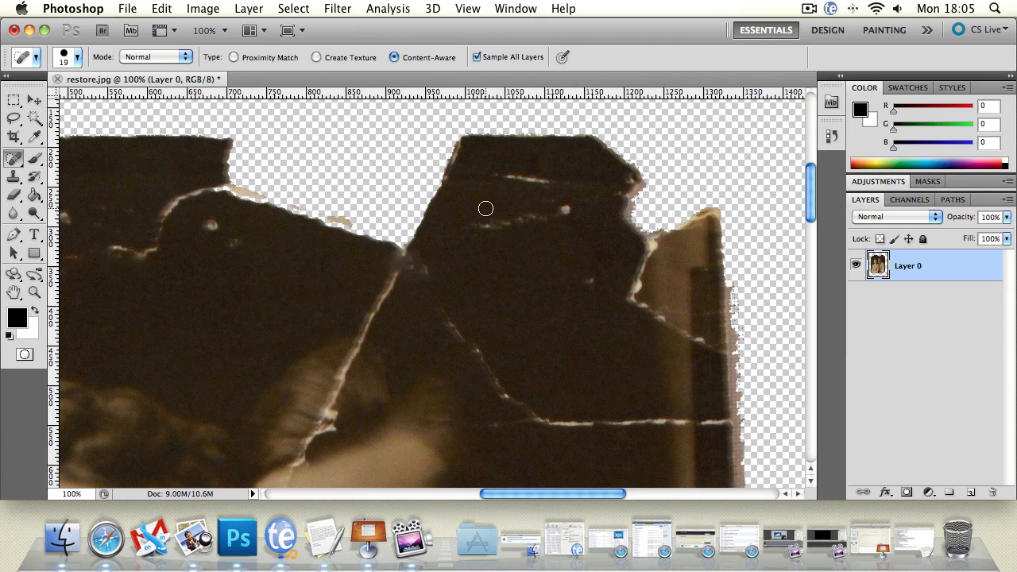